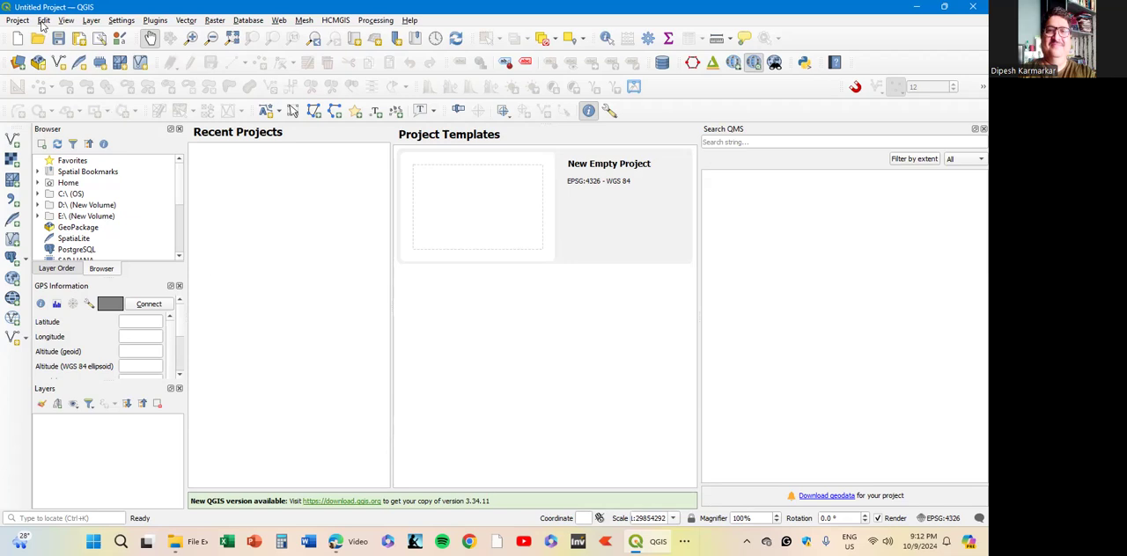
- Add the raster file cdnh46w.tif from the Downloads folder as a raster layer, keeping the default options
click(92, 20)
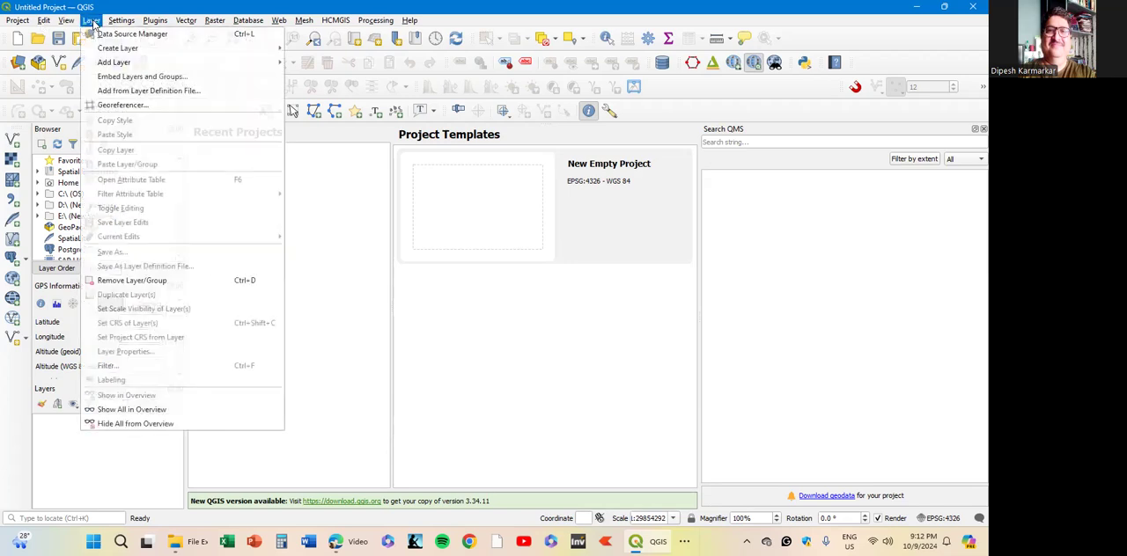
mouse_move(131, 64)
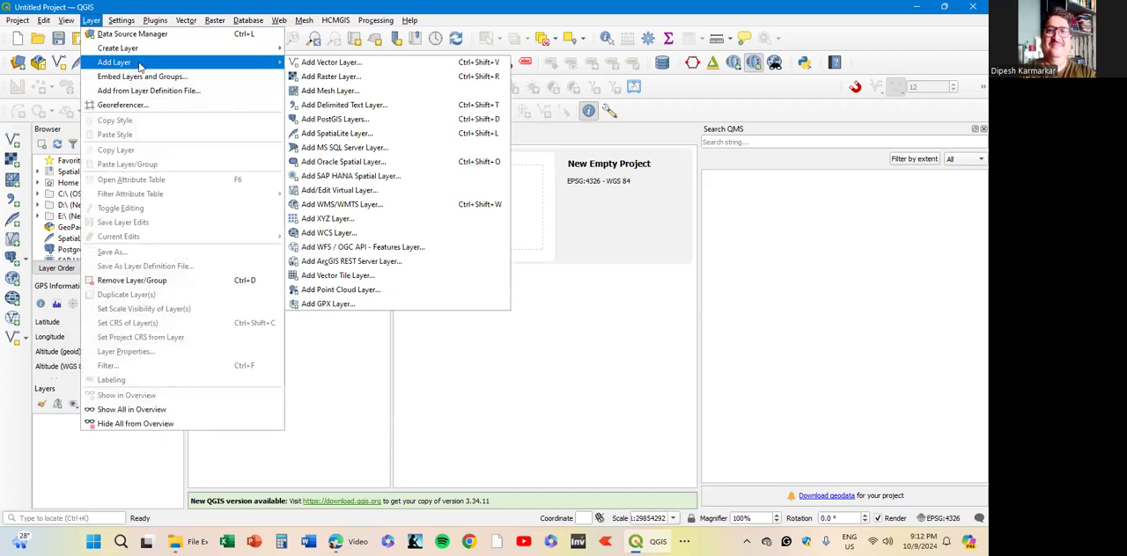
click(323, 78)
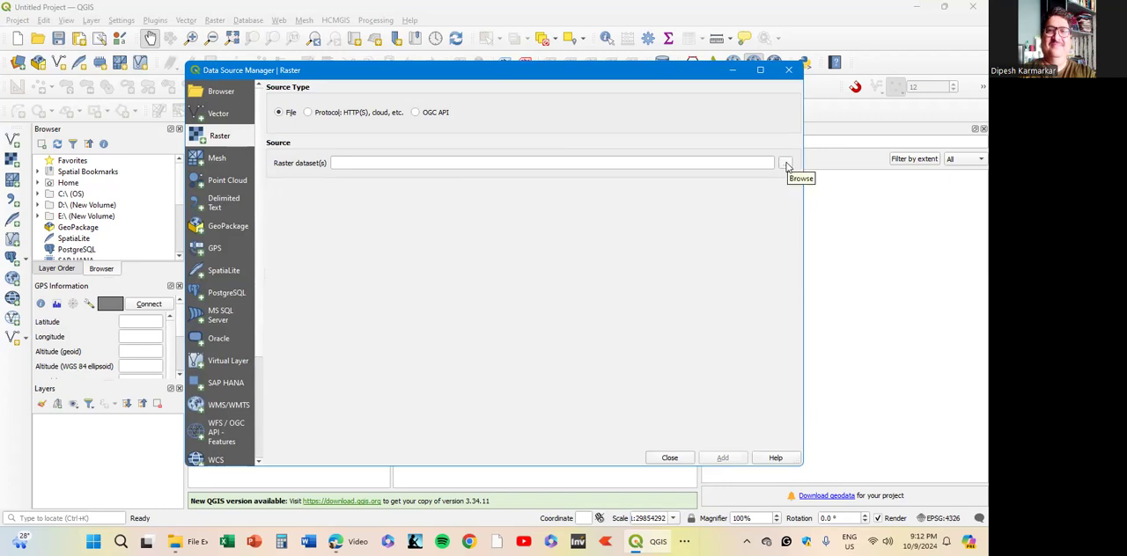
click(786, 164)
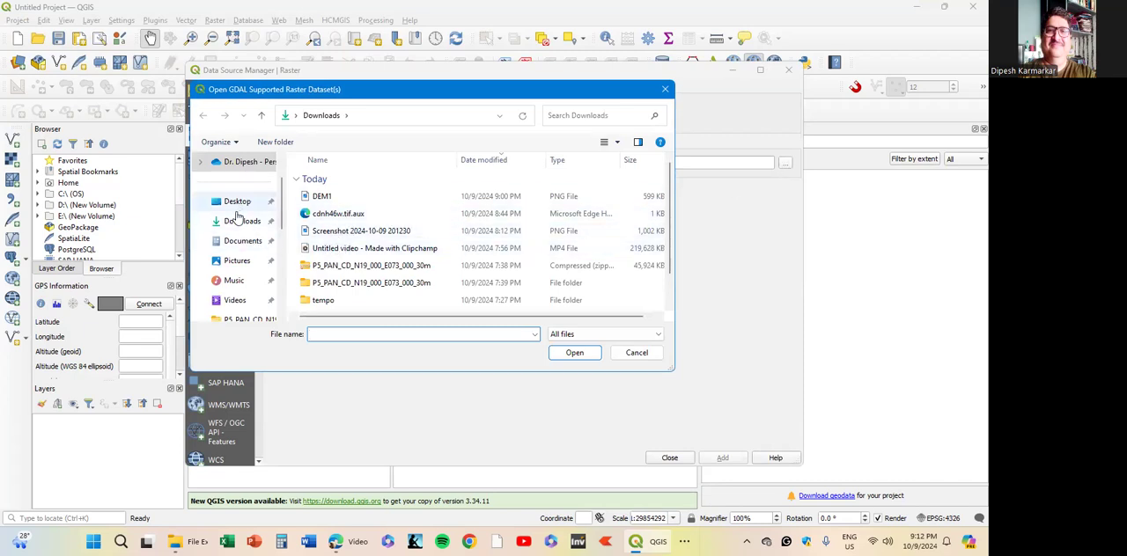
click(238, 221)
scroll(364, 282, down, 1)
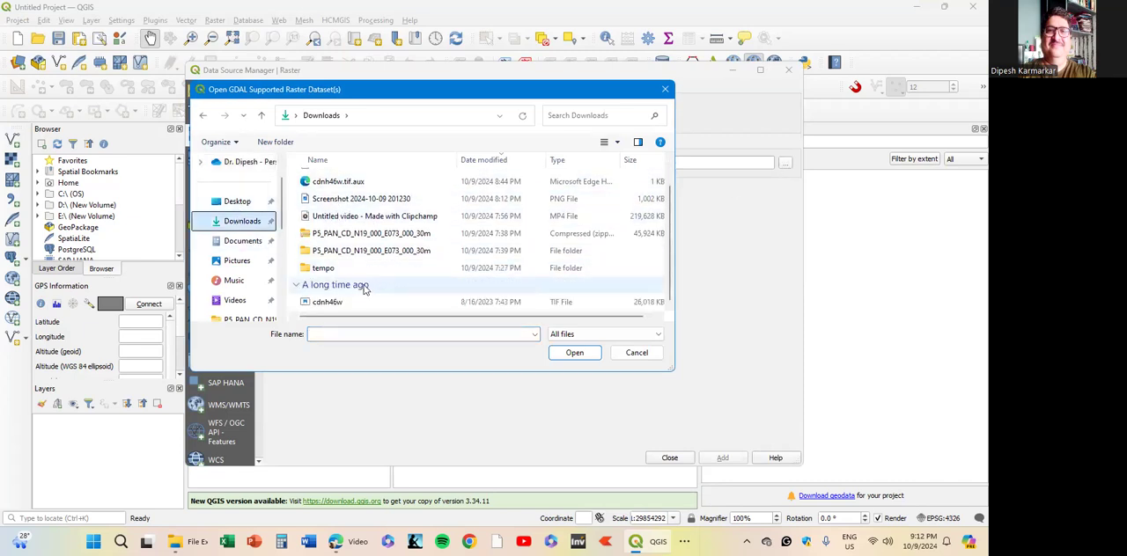
click(345, 302)
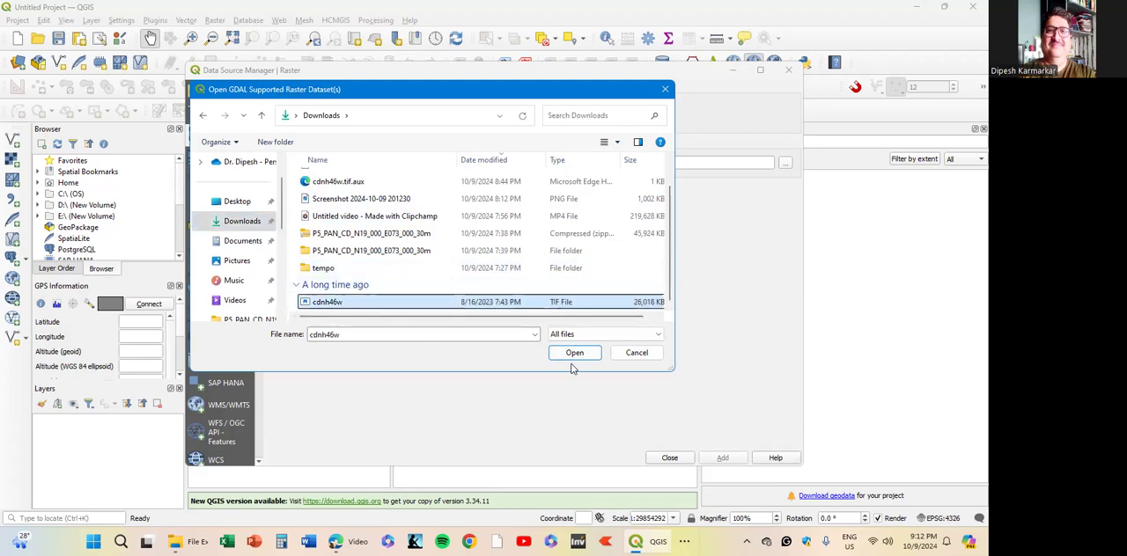
click(574, 353)
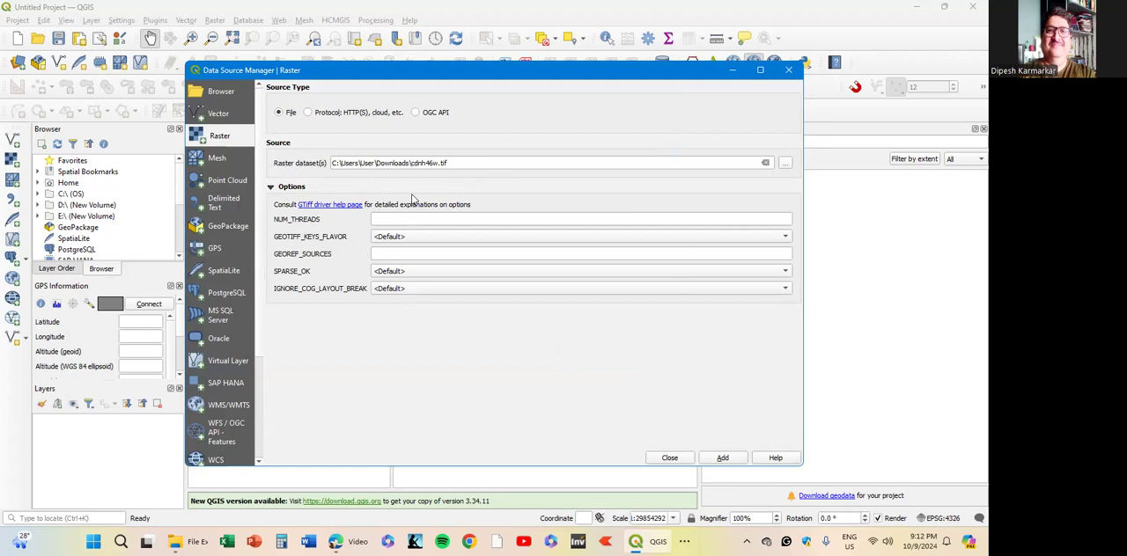
click(722, 461)
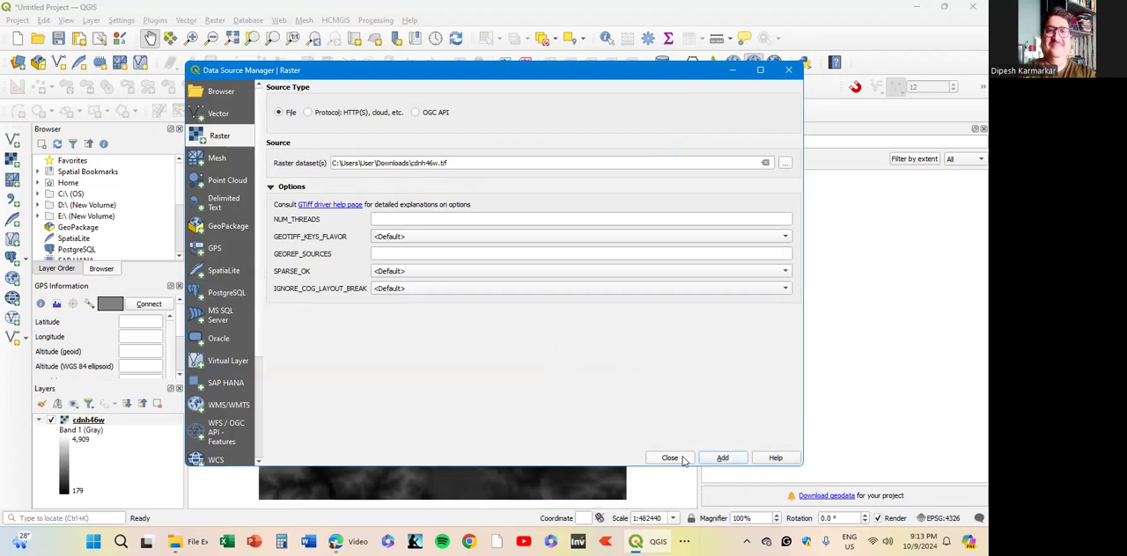
click(682, 461)
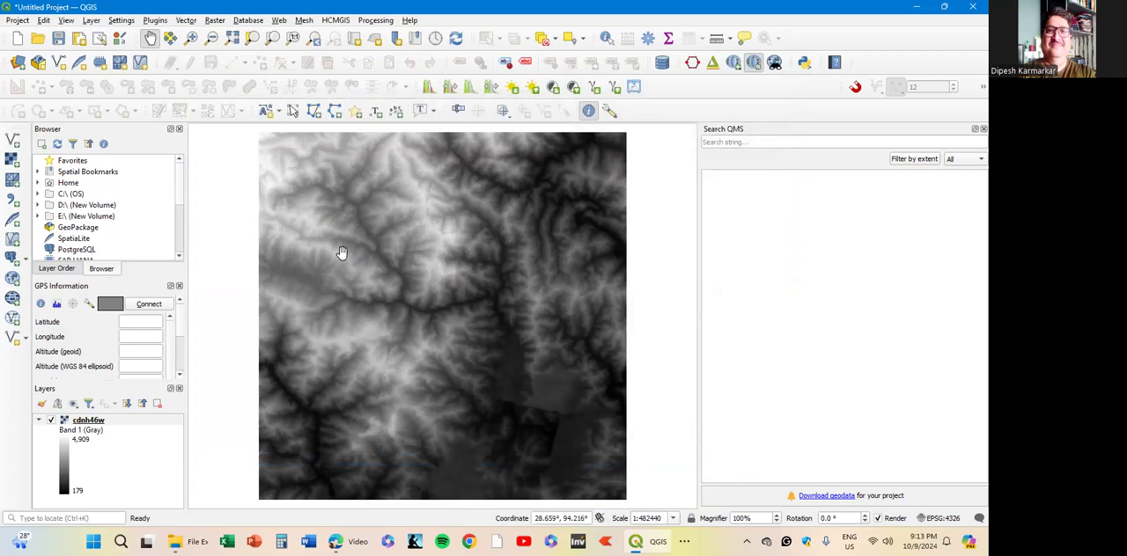
- In the cdnh46w layer's symbology, set the render type to Singleband pseudocolor
click(97, 421)
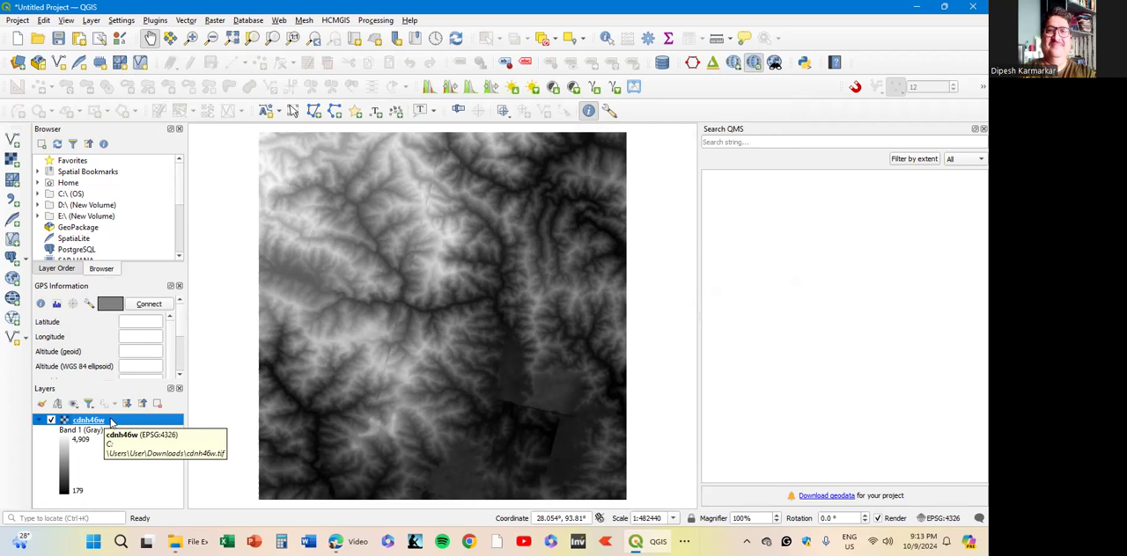
right_click(111, 423)
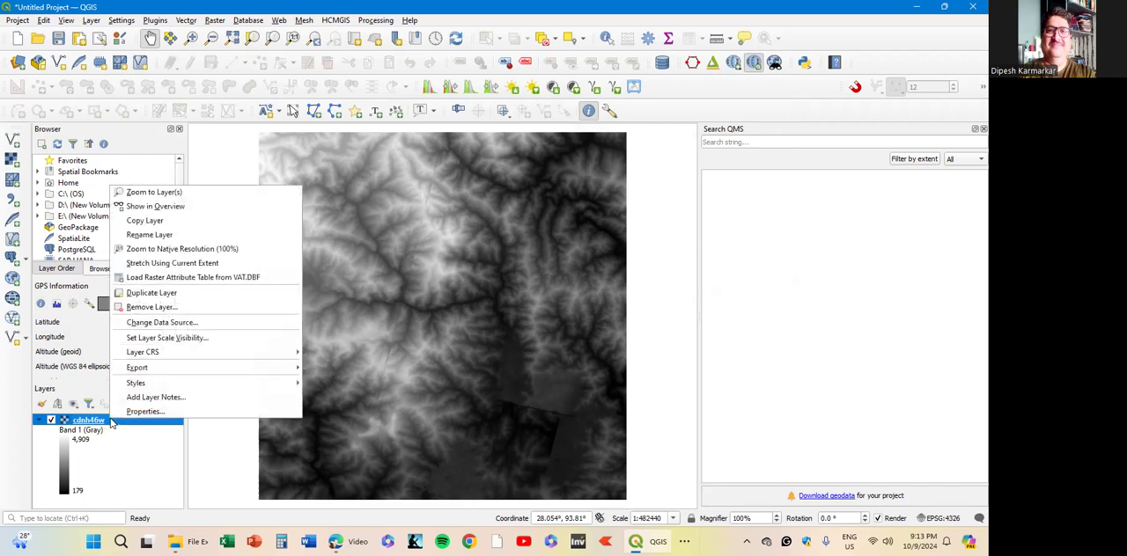
click(159, 417)
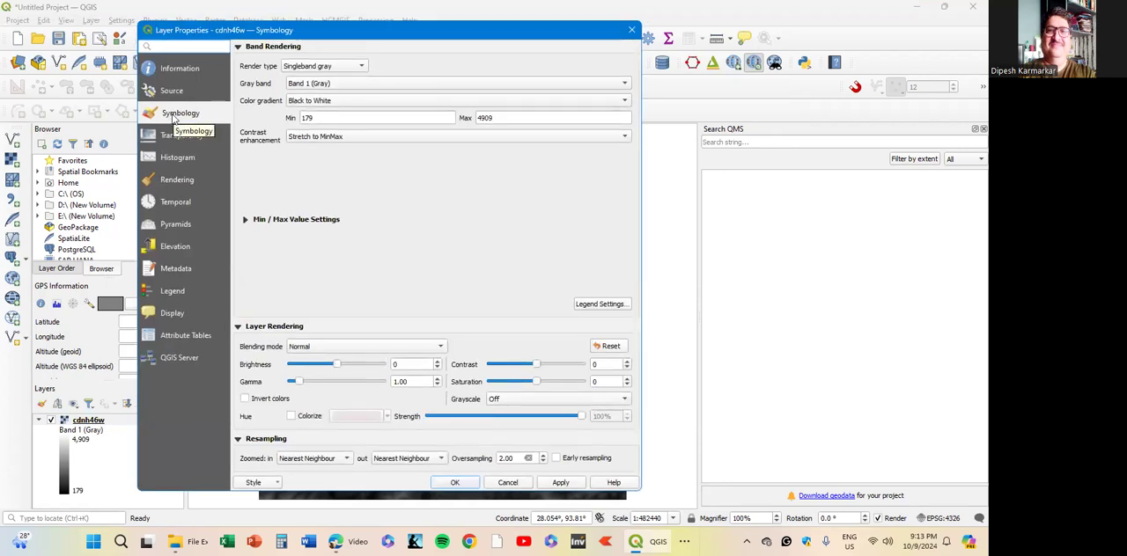
click(339, 70)
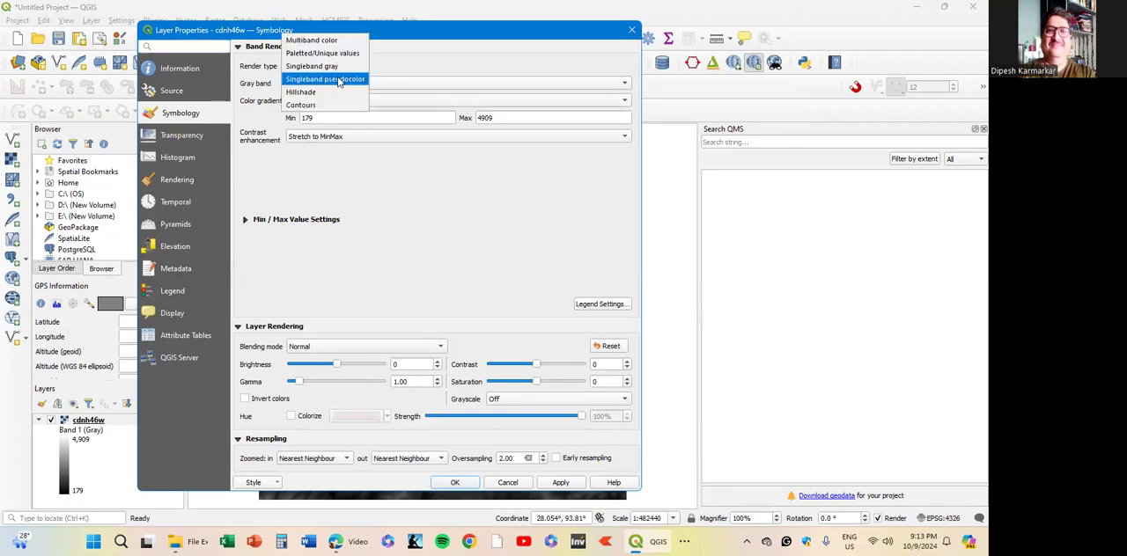
click(336, 80)
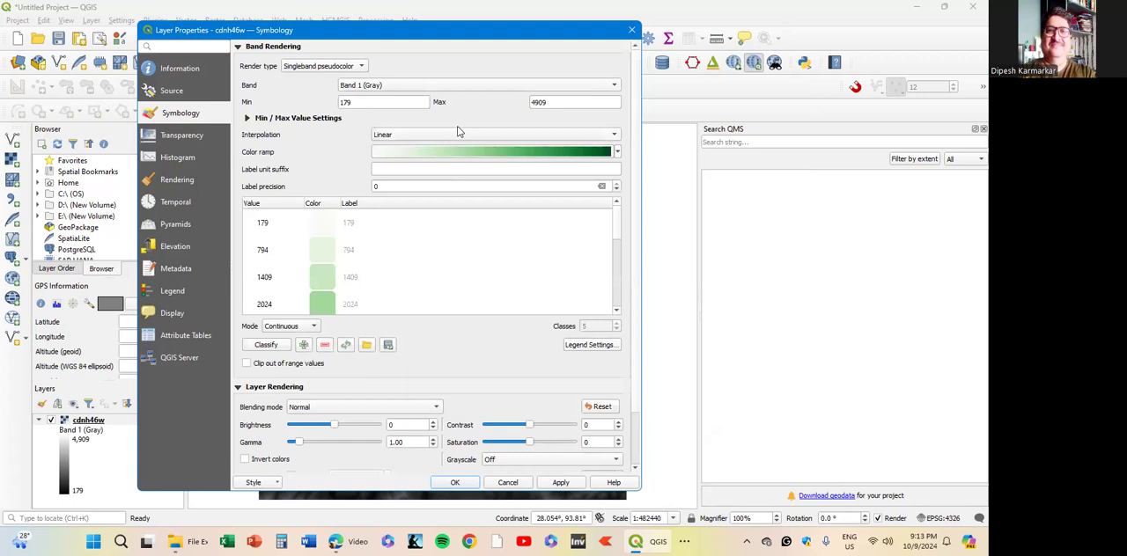
- Examine the available color ramps and the elevation values and green shades listed in the classification table
click(617, 151)
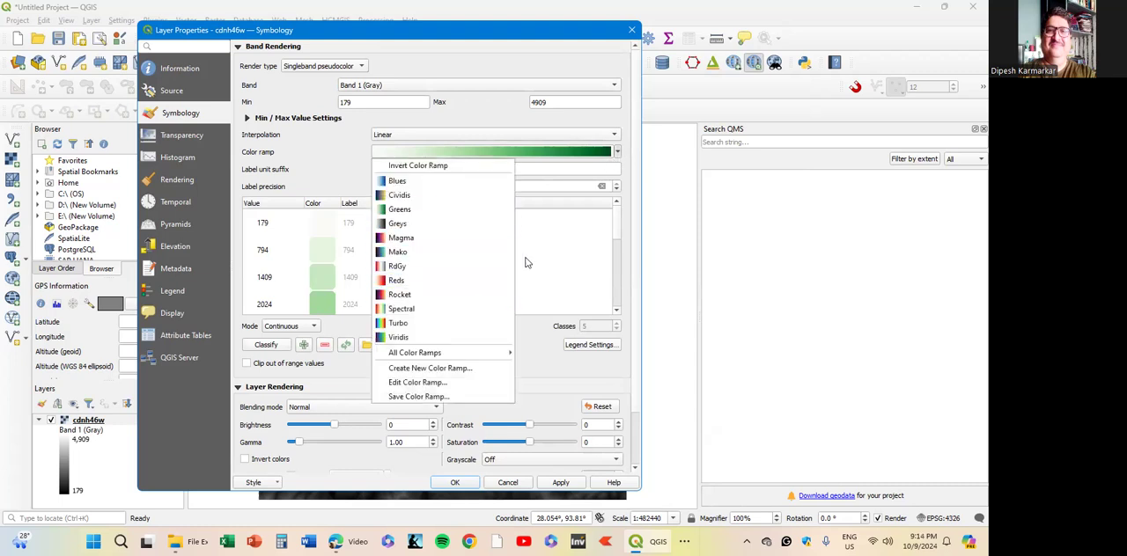
click(563, 250)
click(563, 250)
scroll(489, 280, down, 2)
scroll(390, 287, up, 2)
scroll(392, 283, down, 2)
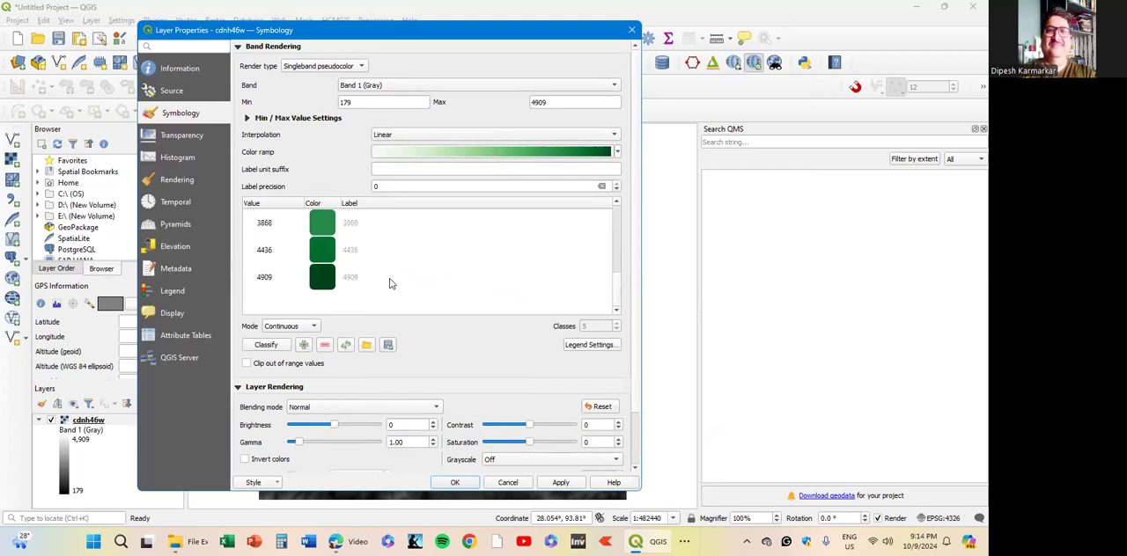
scroll(391, 284, up, 2)
scroll(392, 283, down, 2)
scroll(273, 281, up, 2)
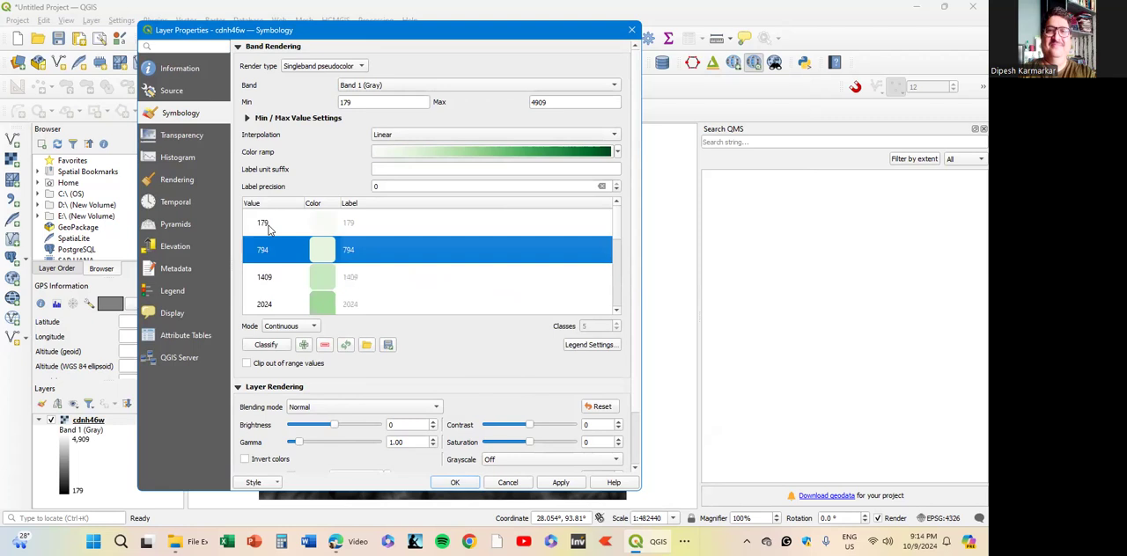
scroll(280, 236, down, 3)
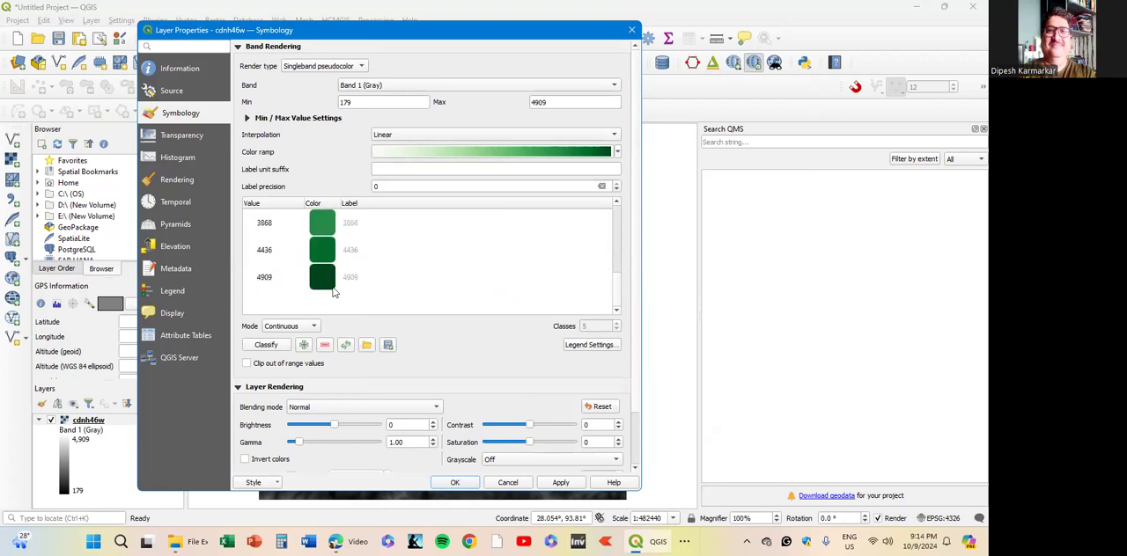
scroll(332, 293, up, 3)
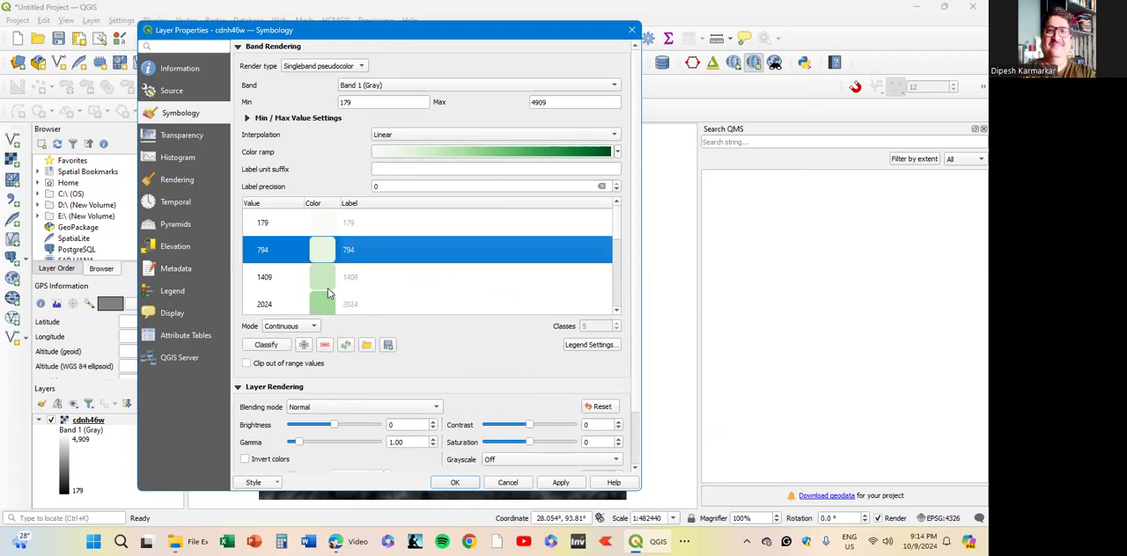
scroll(326, 299, down, 1)
scroll(326, 299, down, 1)
scroll(326, 295, up, 2)
scroll(264, 277, down, 3)
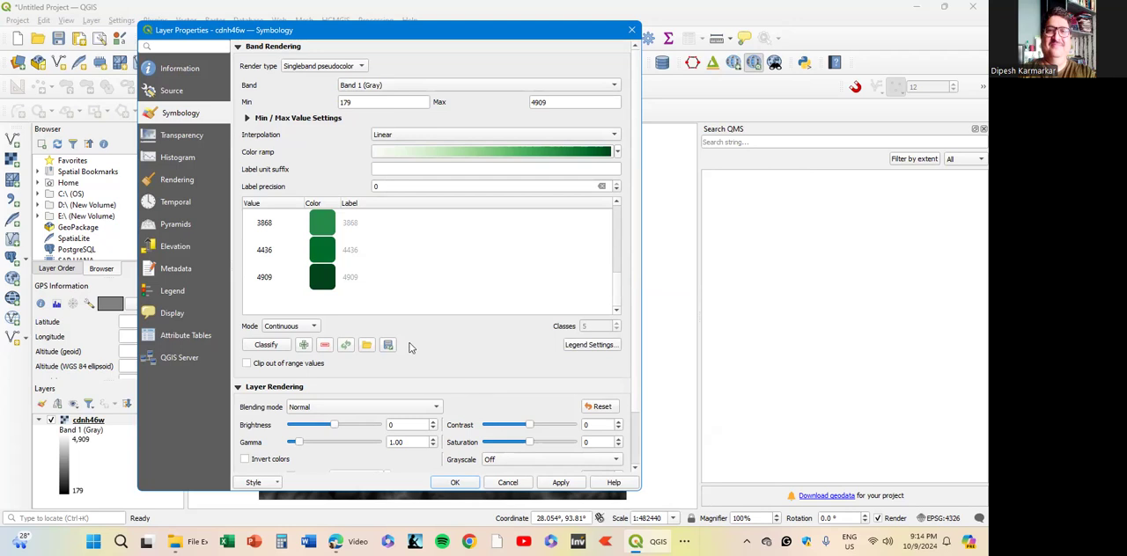
- Apply the green pseudocolor styling to the cdnh46w layer and close its properties
click(561, 483)
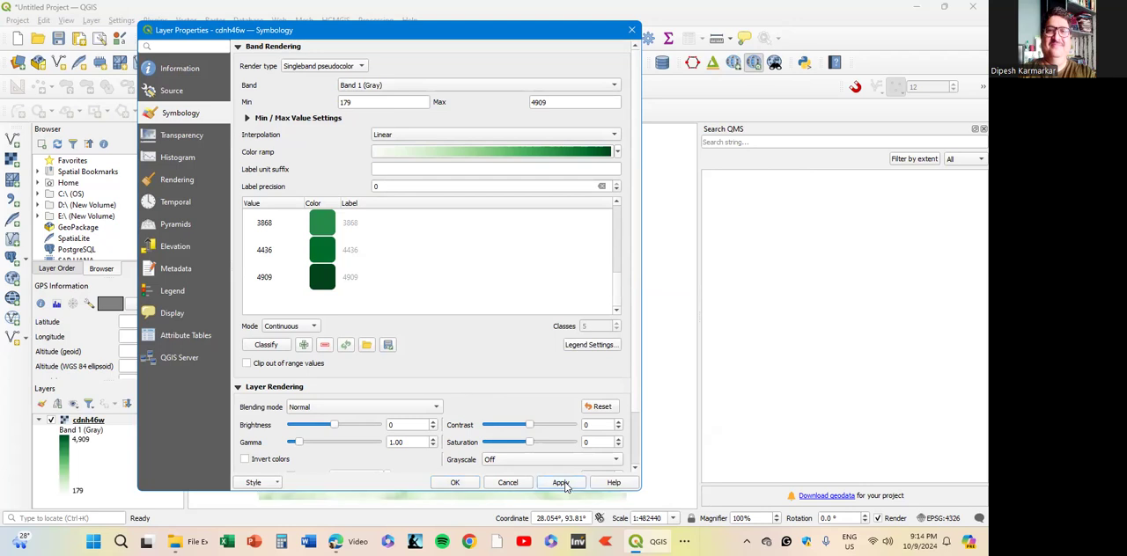
click(452, 484)
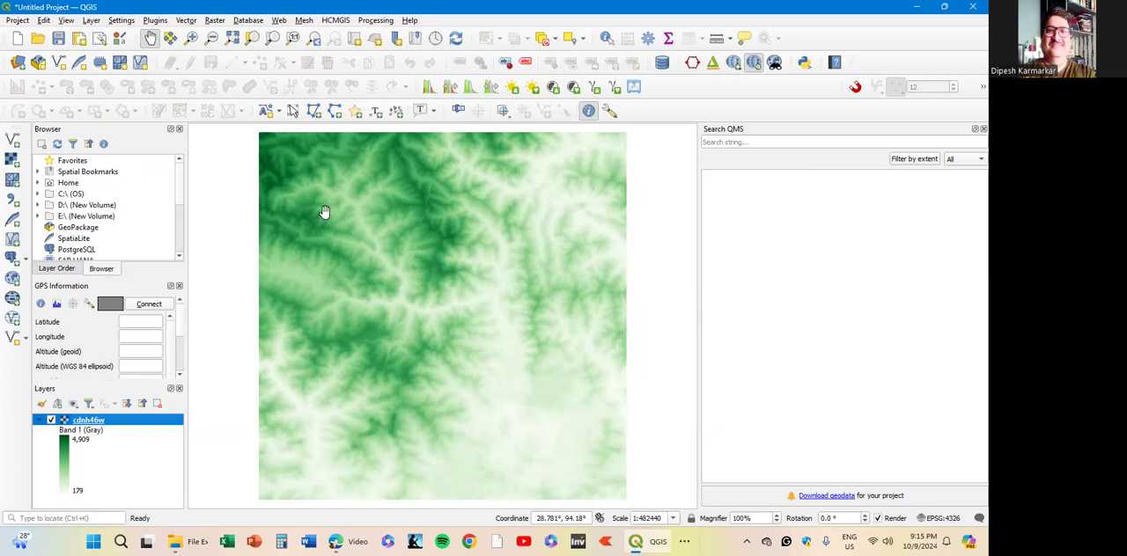
- Open a new 3D map view of the elevation raster and maximize its window
click(66, 22)
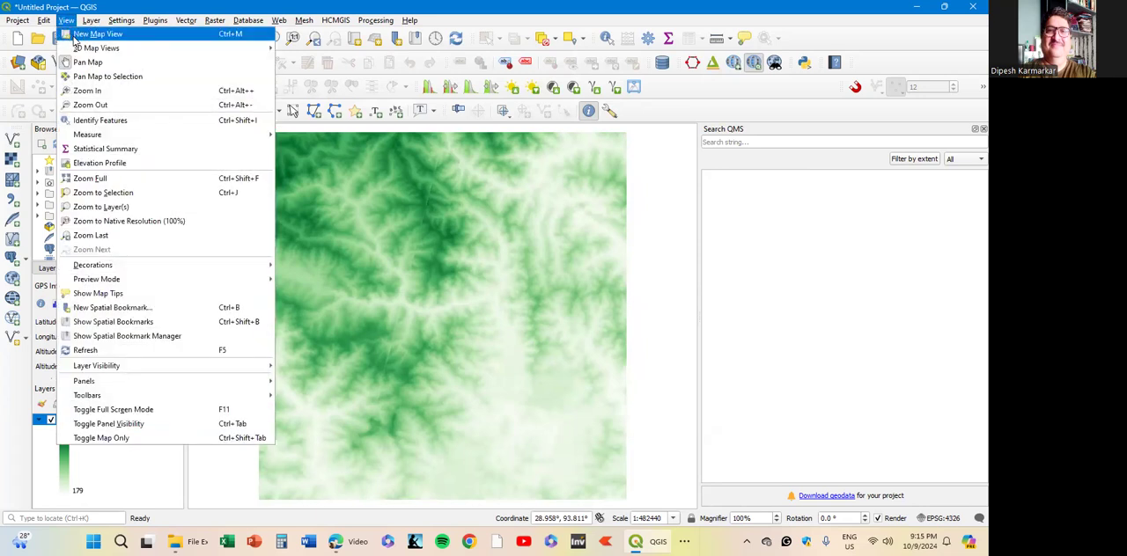
mouse_move(86, 53)
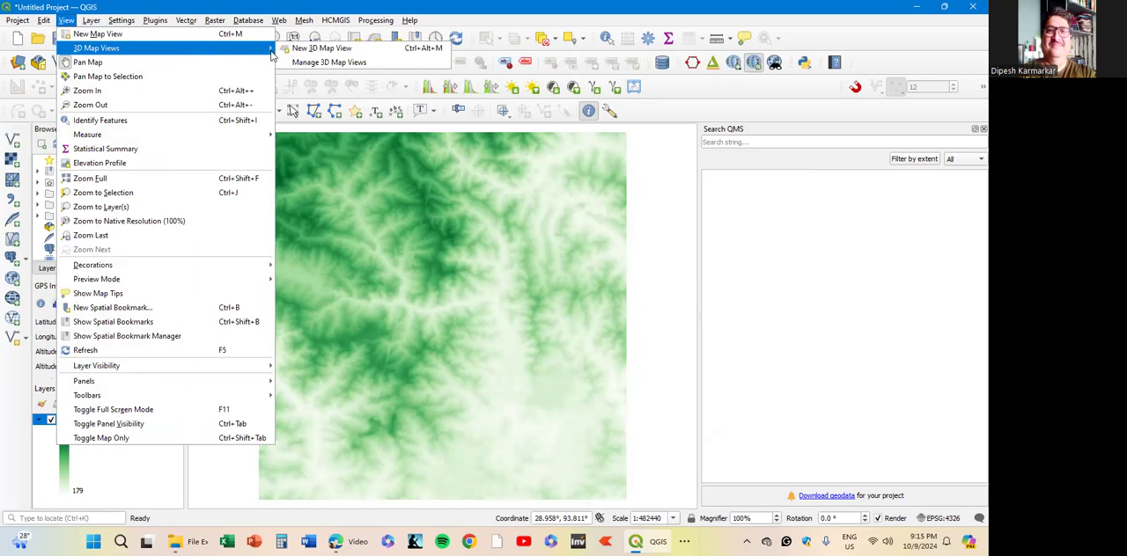
click(349, 53)
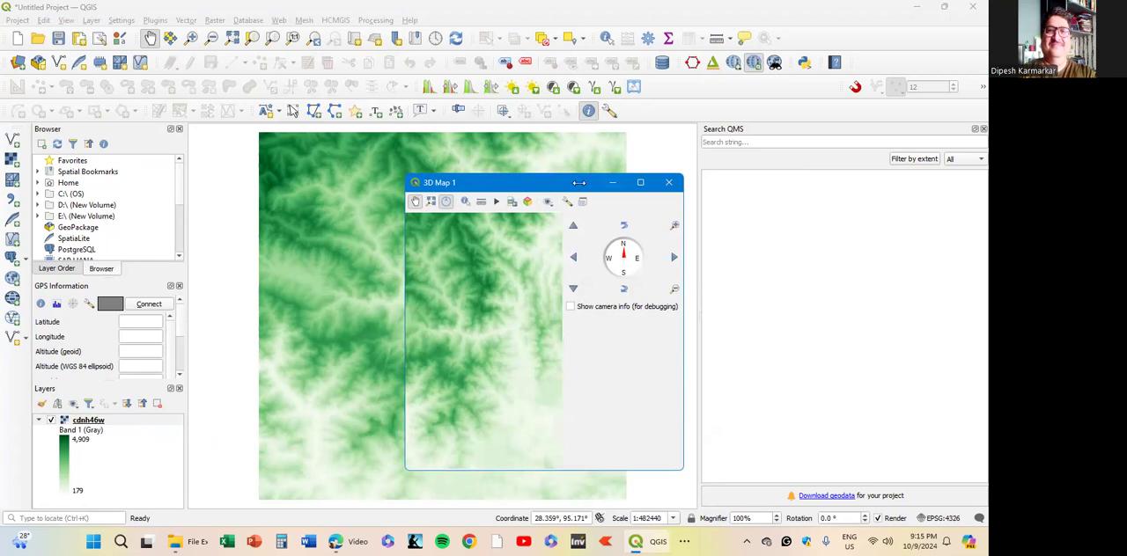
drag(579, 183, 600, 146)
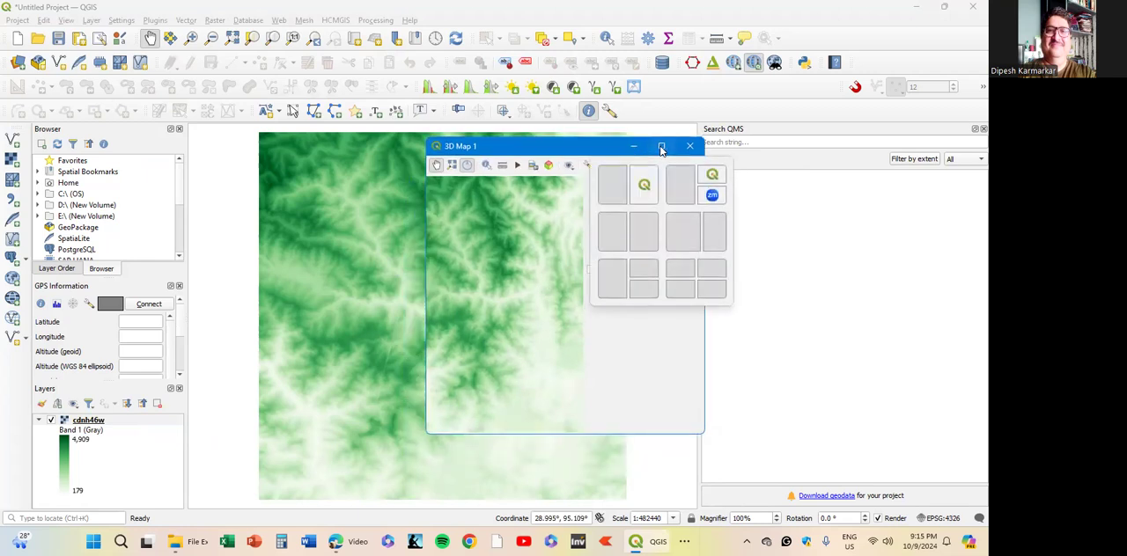
click(661, 147)
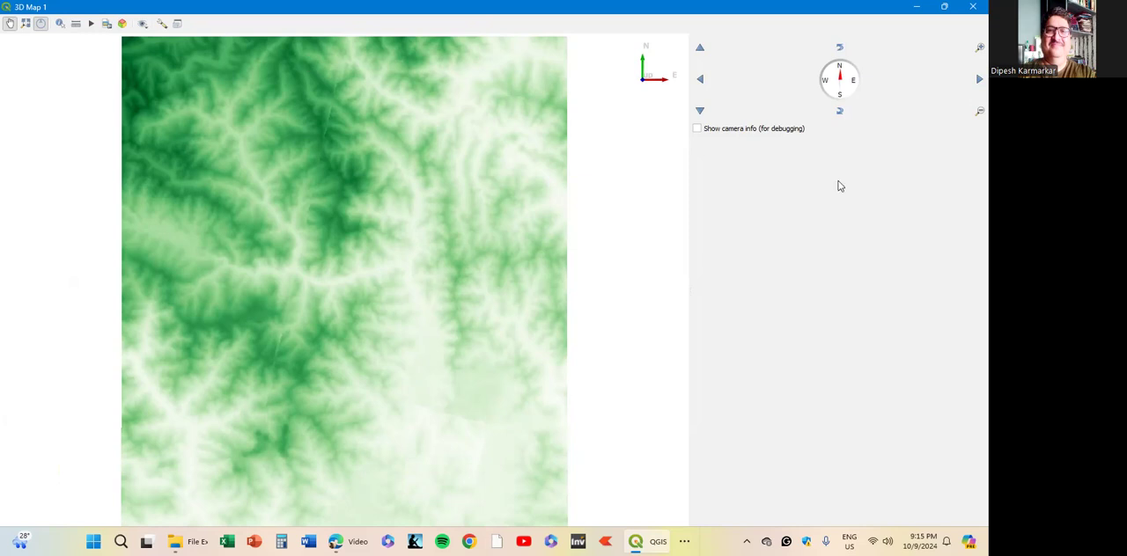
- Configure the 3D map's terrain as DEM (Raster Layer) with cdnh46w as the elevation layer
drag(287, 234, 295, 289)
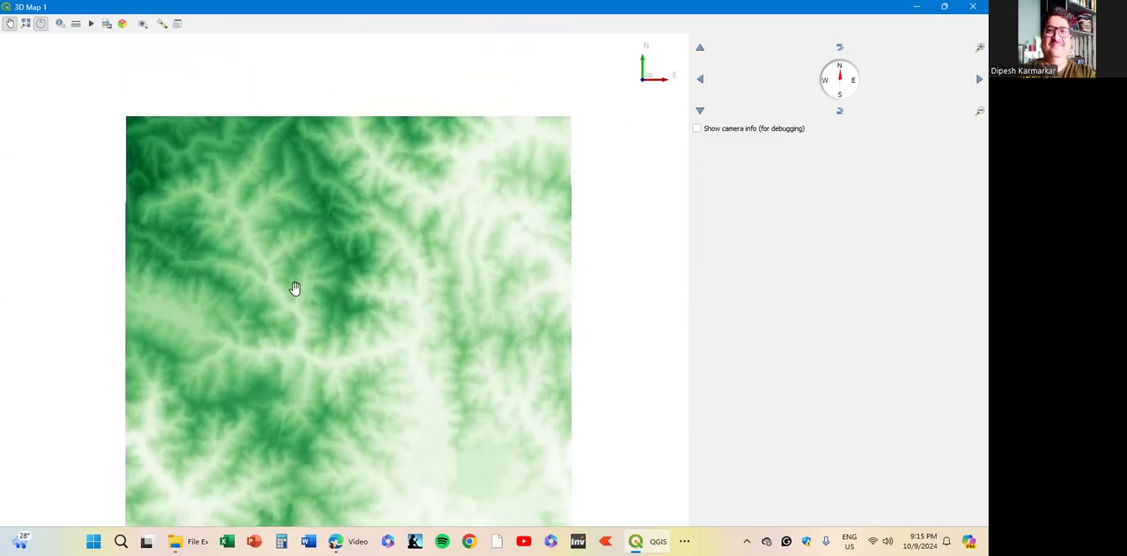
drag(328, 301, 334, 224)
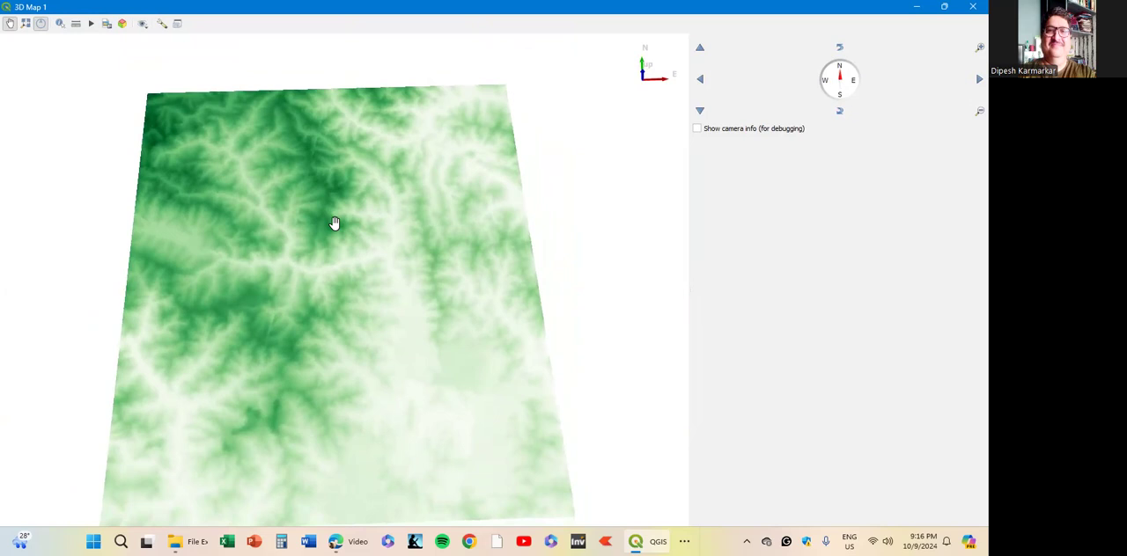
mouse_move(334, 224)
mouse_down()
mouse_move(329, 252)
mouse_move(331, 220)
mouse_up()
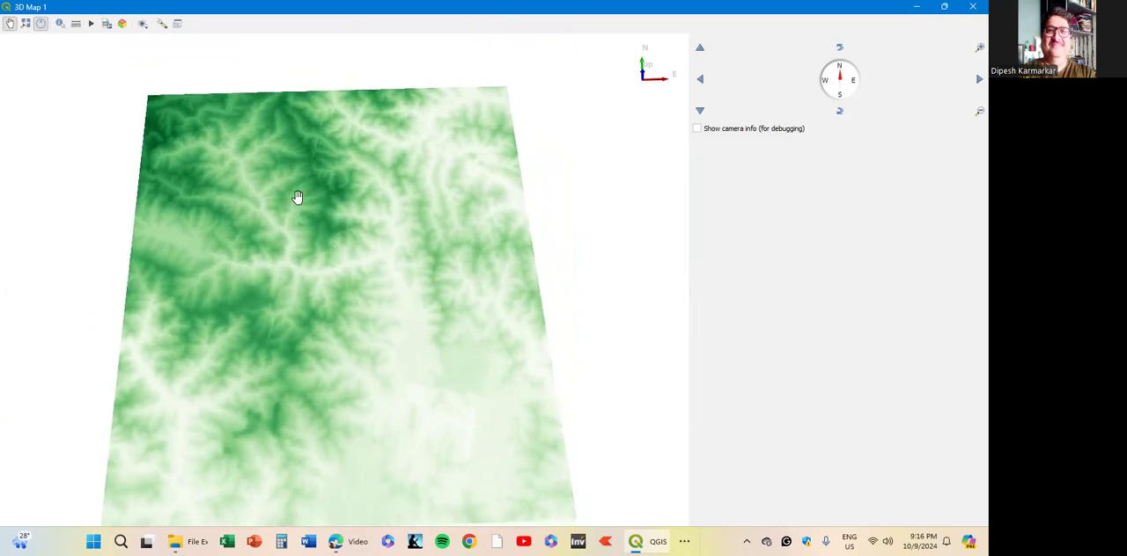
click(161, 27)
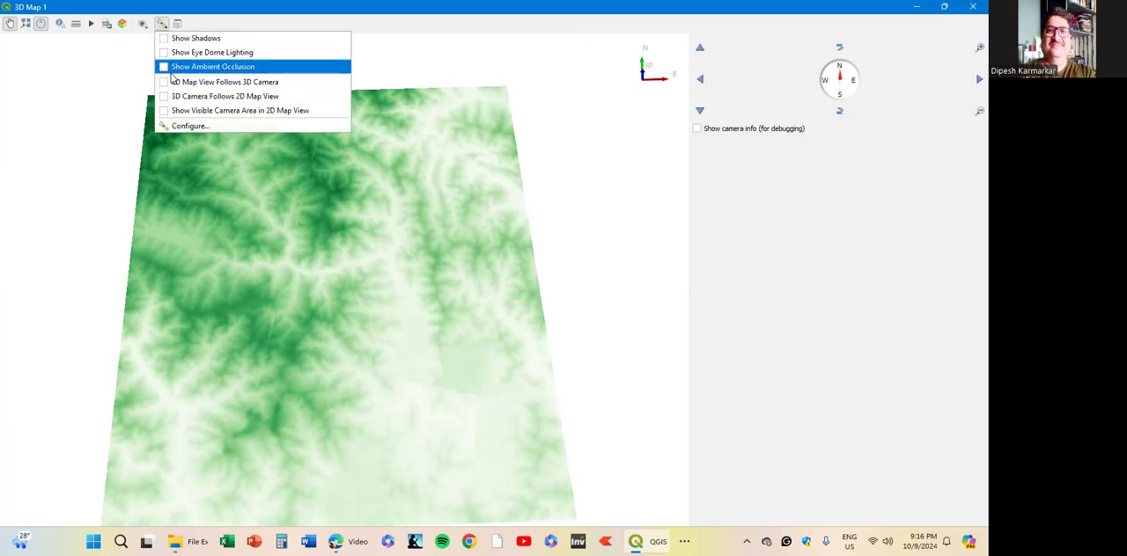
click(194, 128)
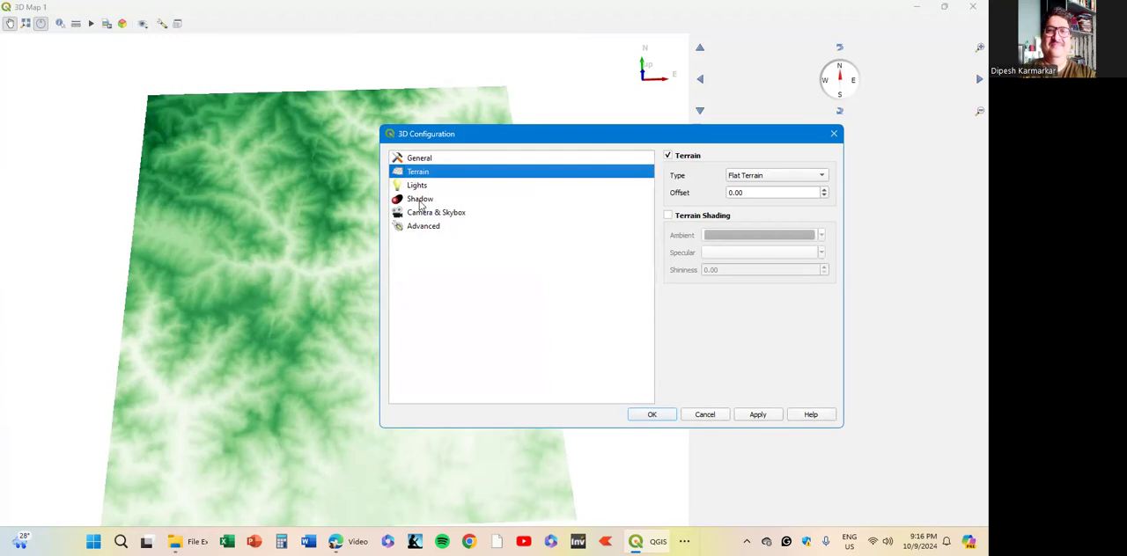
click(419, 200)
click(419, 176)
click(771, 177)
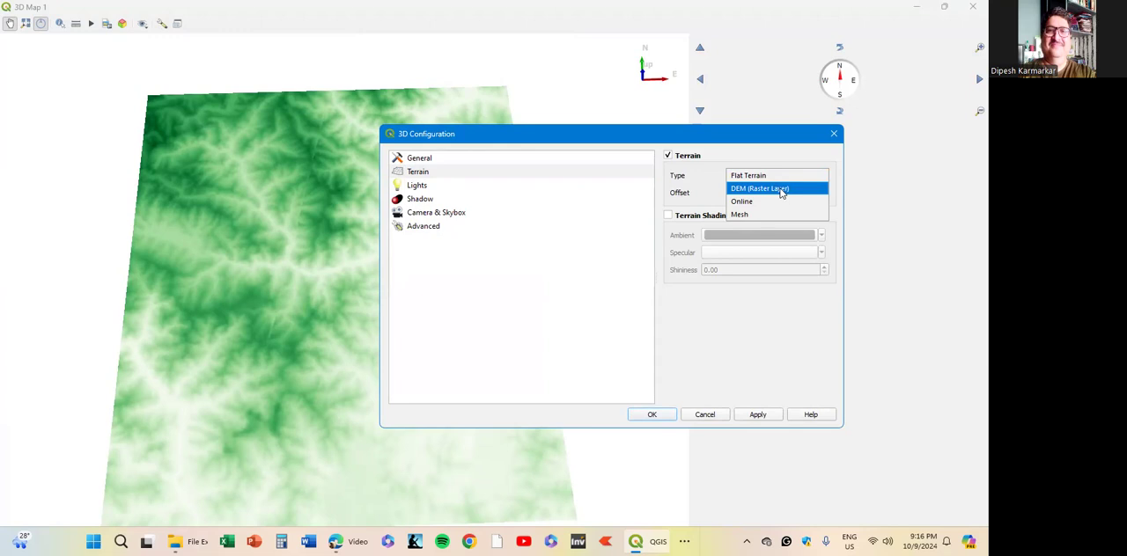
click(780, 190)
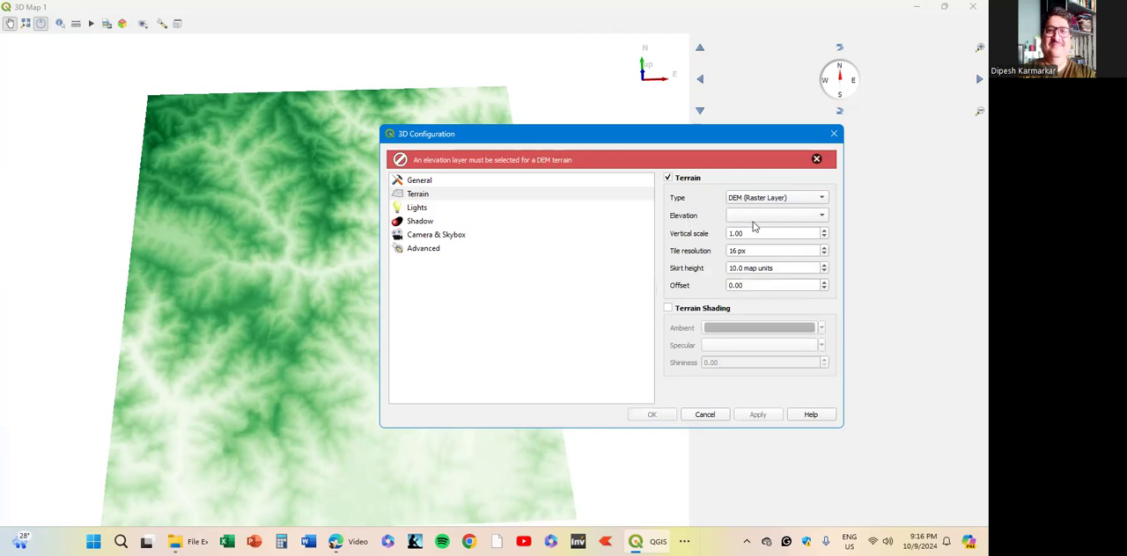
click(811, 222)
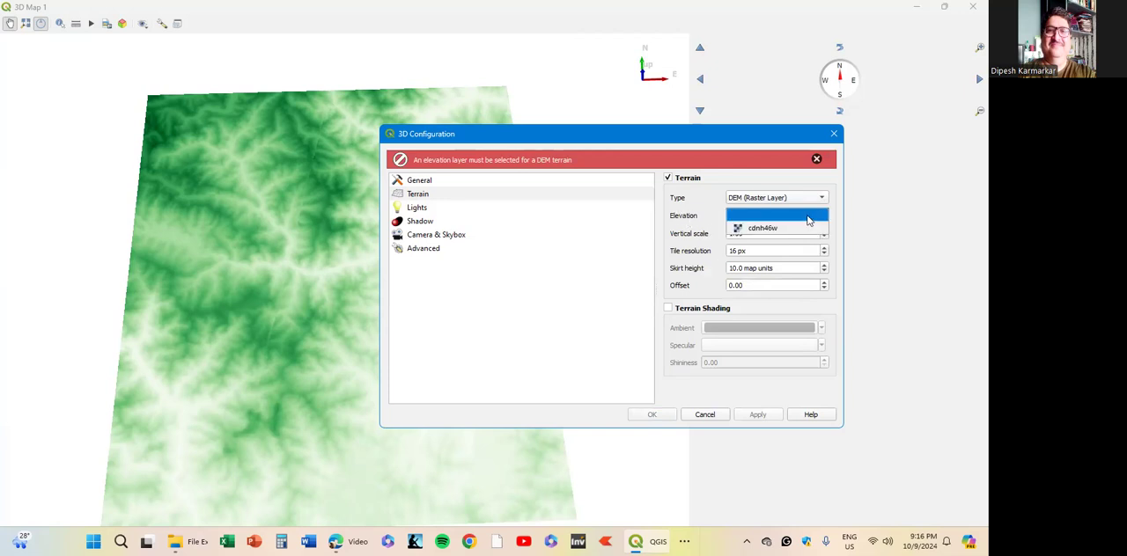
click(762, 229)
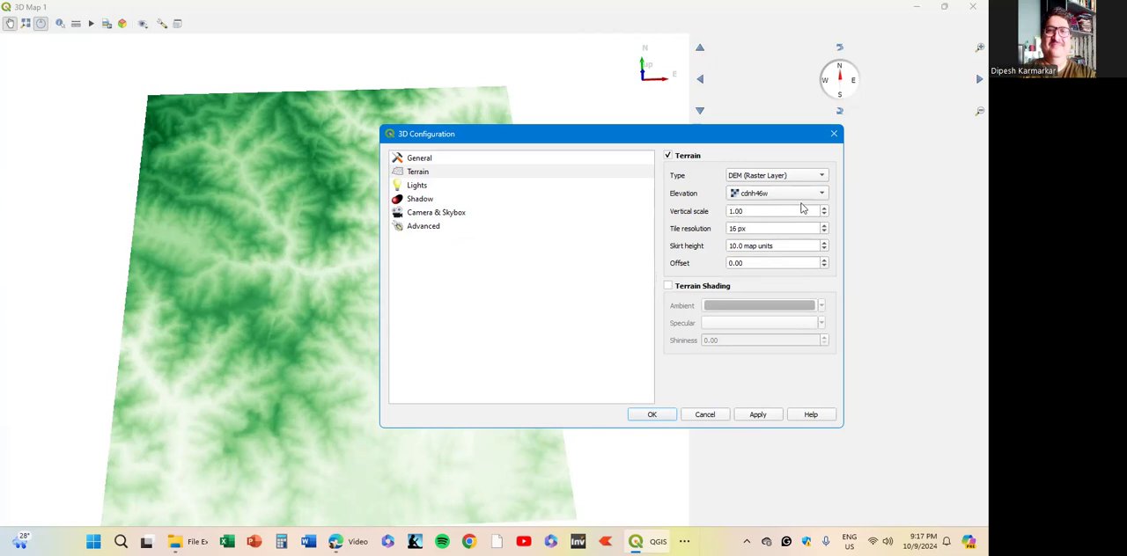
- Set the terrain's vertical scale to 3.00 and tile resolution to 20 px, then apply and close the 3D configuration
click(826, 212)
click(795, 229)
click(824, 226)
click(824, 226)
click(773, 285)
click(758, 416)
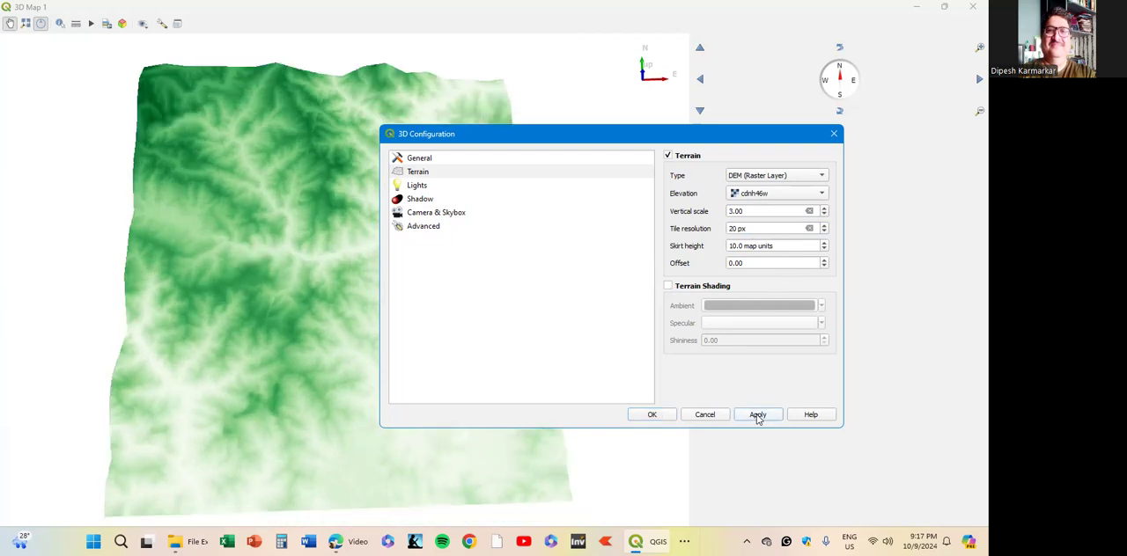
click(664, 419)
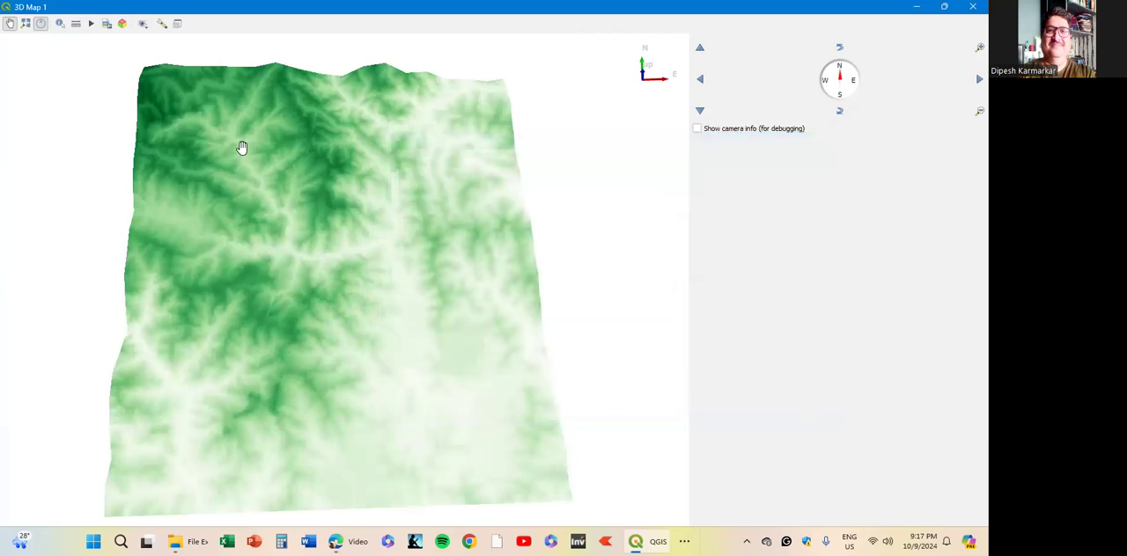
- Examine the relief of the 3D terrain from closer up and at a lower viewing angle
drag(356, 258, 410, 239)
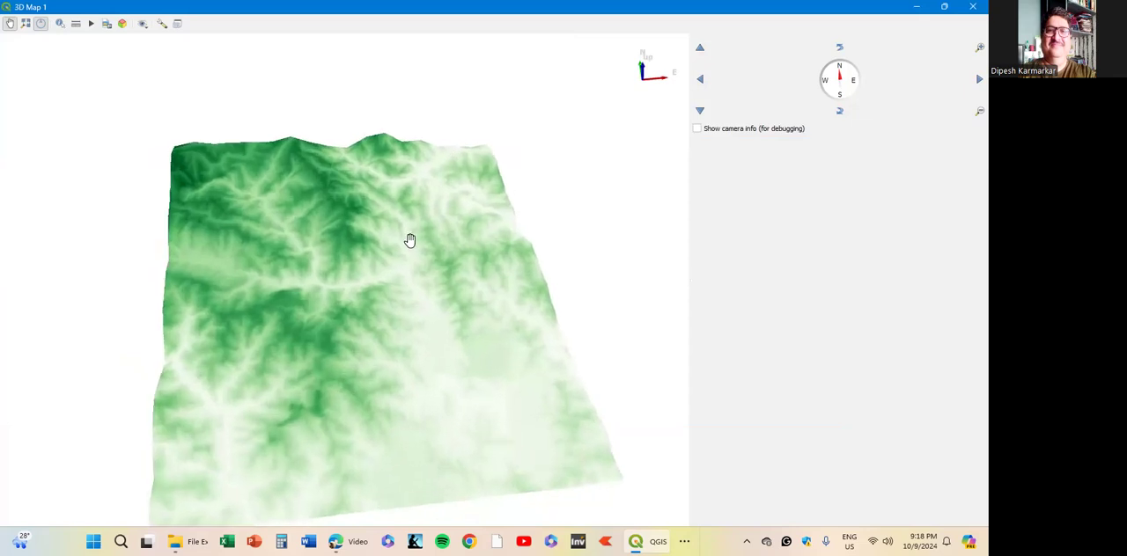
scroll(409, 241, up, 1)
scroll(408, 243, up, 1)
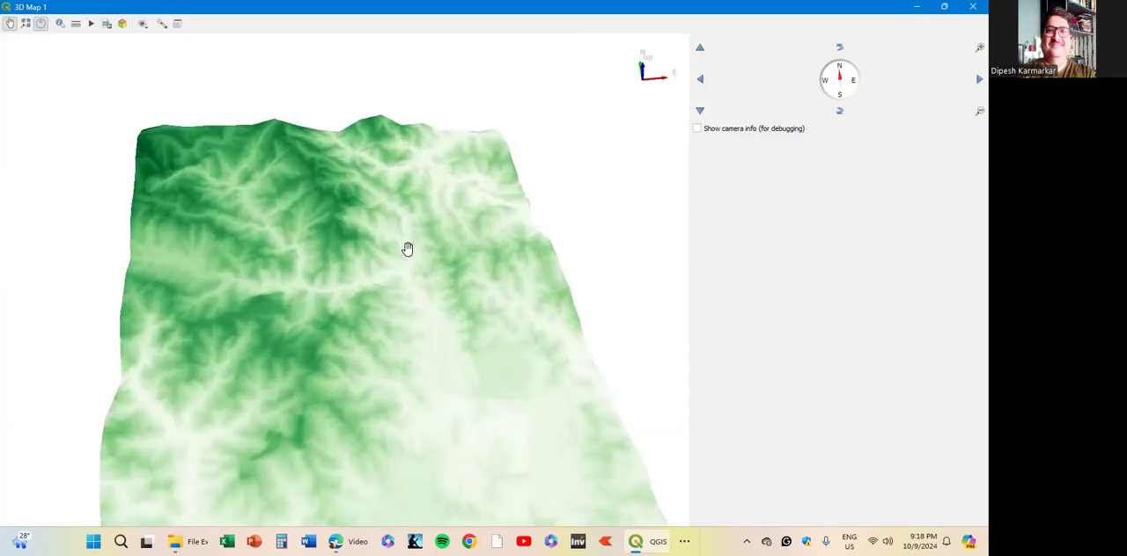
scroll(407, 250, up, 1)
scroll(393, 310, down, 1)
drag(393, 310, 375, 281)
mouse_move(335, 352)
mouse_down()
mouse_move(335, 380)
mouse_move(322, 367)
mouse_up()
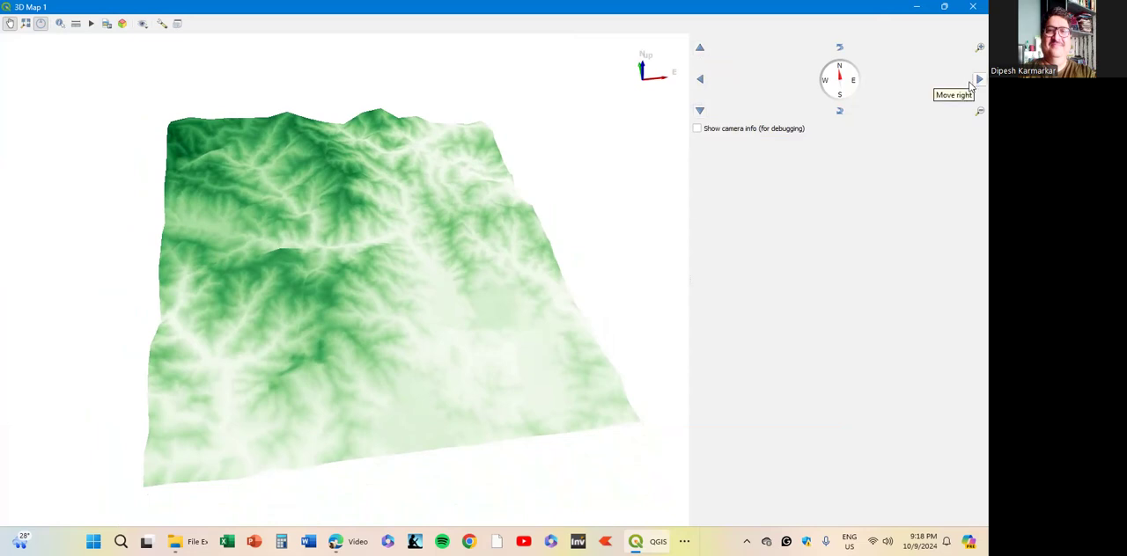
- Inspect the ridges and valleys of the 3D terrain from different compass headings and camera tilts
click(850, 81)
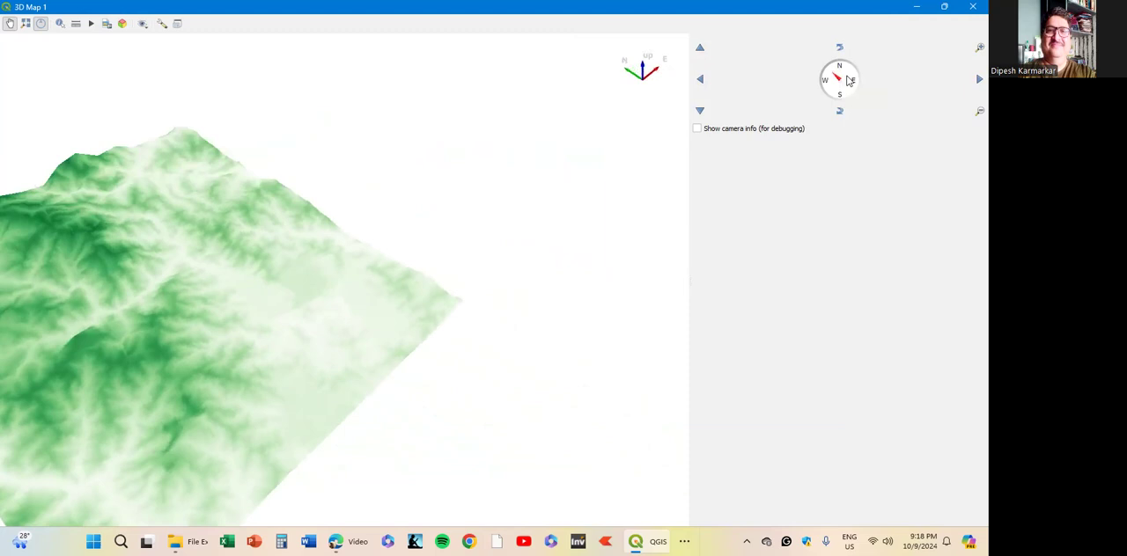
scroll(846, 77, up, 10)
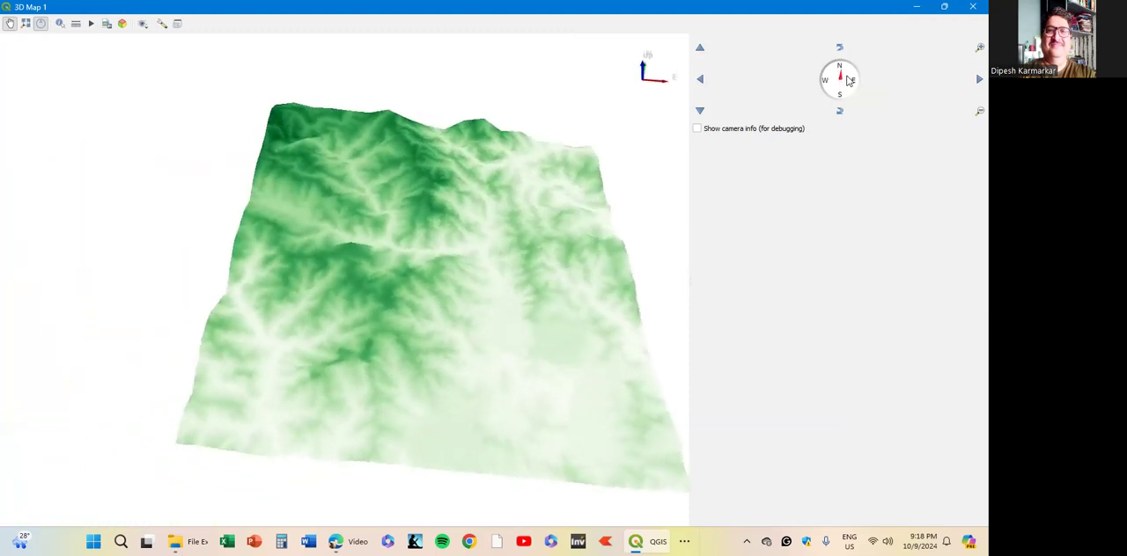
click(849, 80)
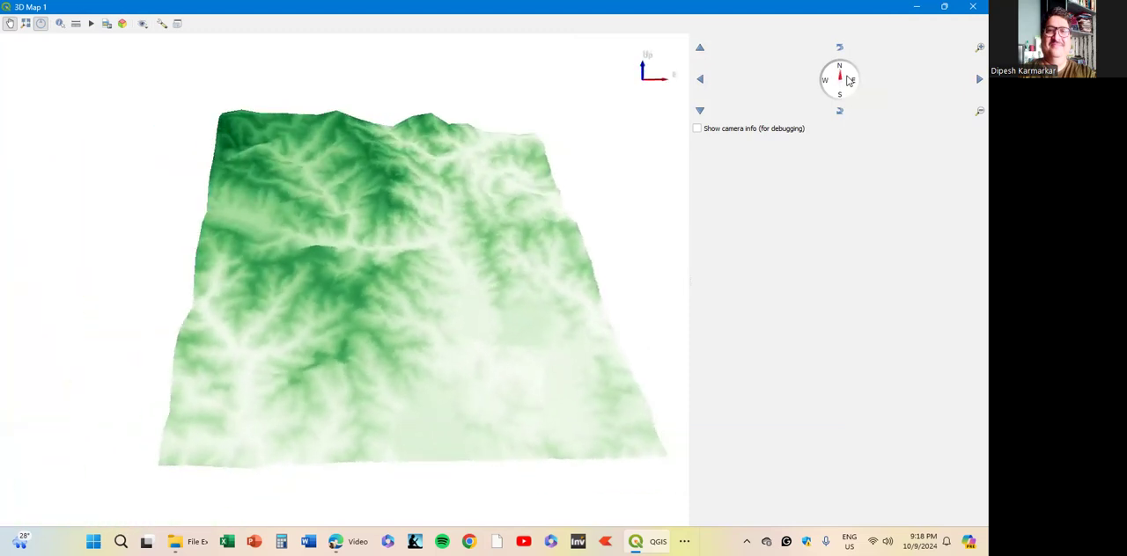
click(849, 80)
click(850, 80)
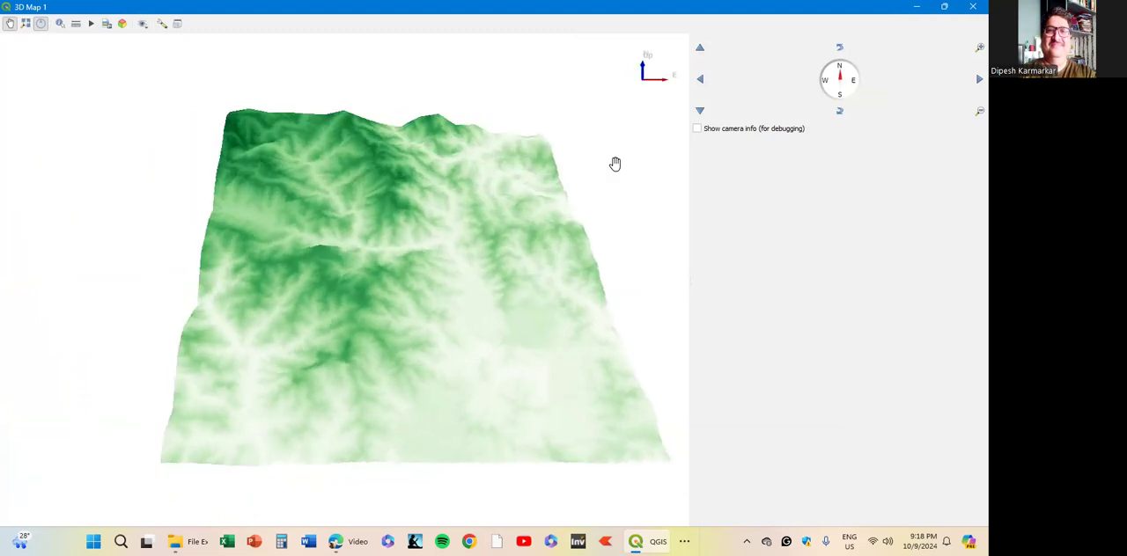
drag(232, 305, 218, 308)
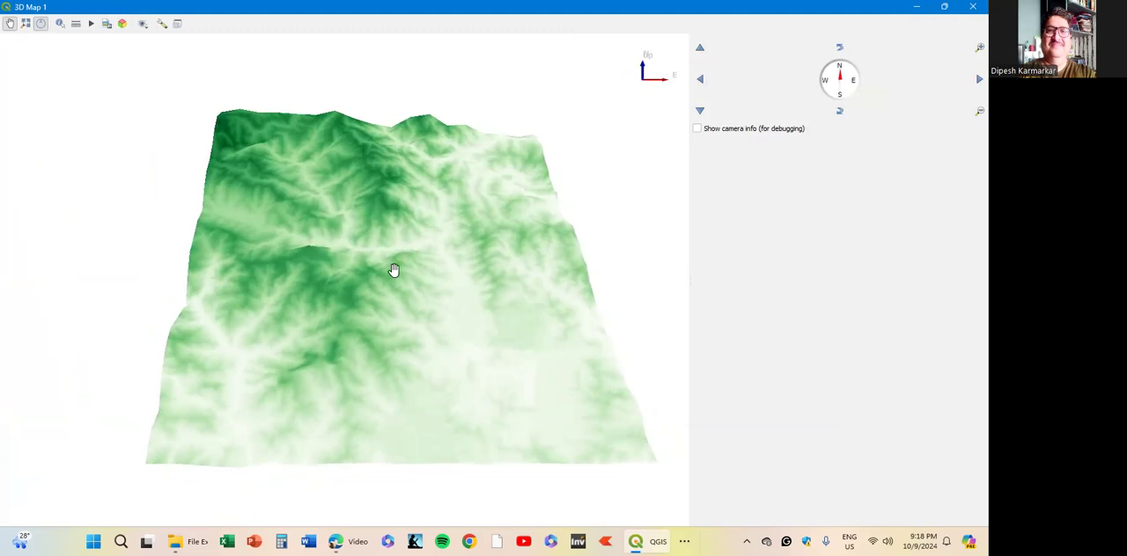
click(839, 110)
click(839, 110)
click(839, 113)
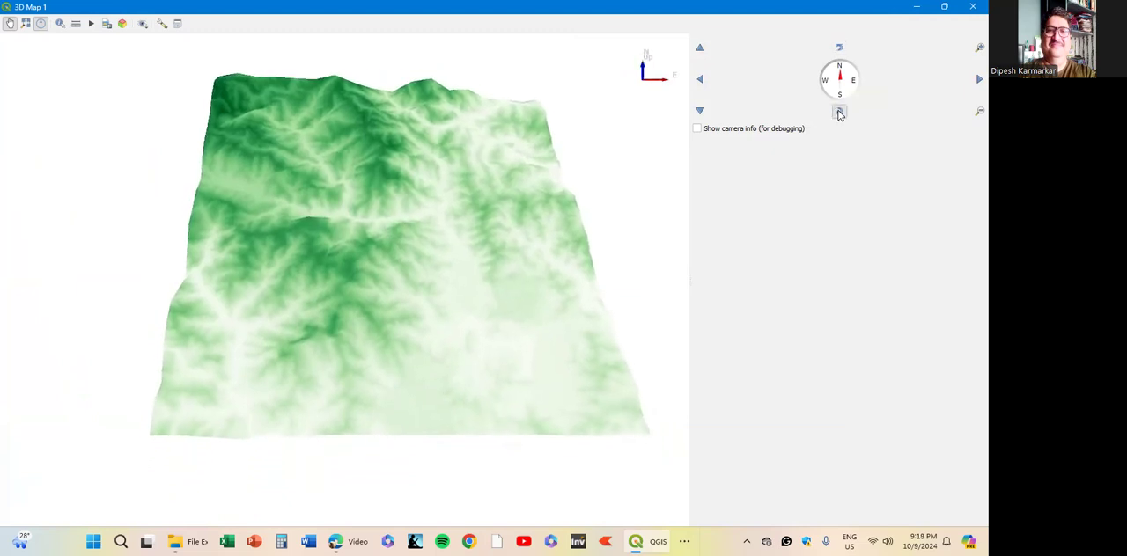
click(839, 113)
click(839, 112)
scroll(431, 260, up, 2)
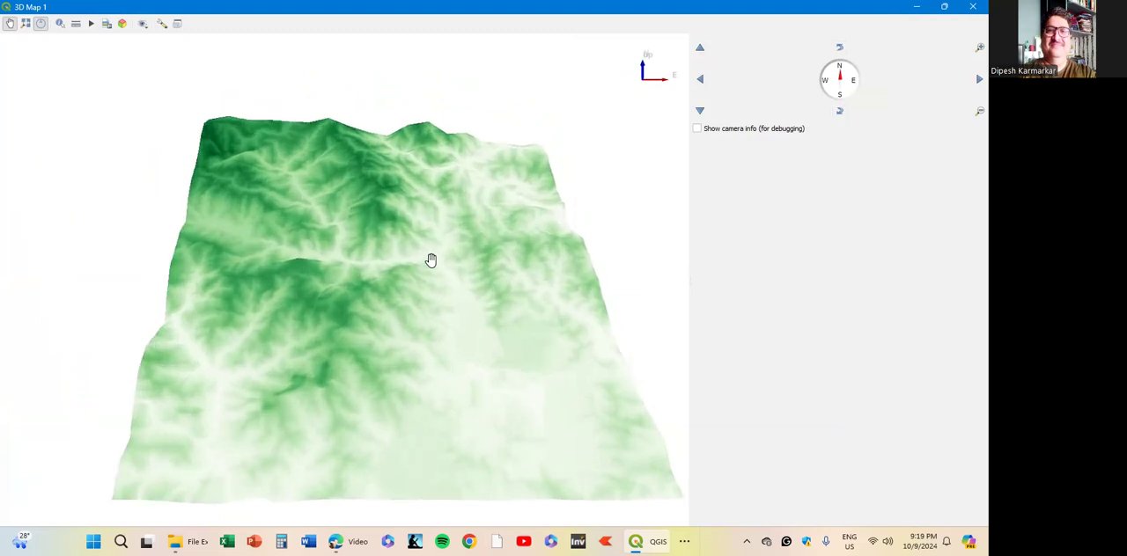
drag(429, 249, 339, 200)
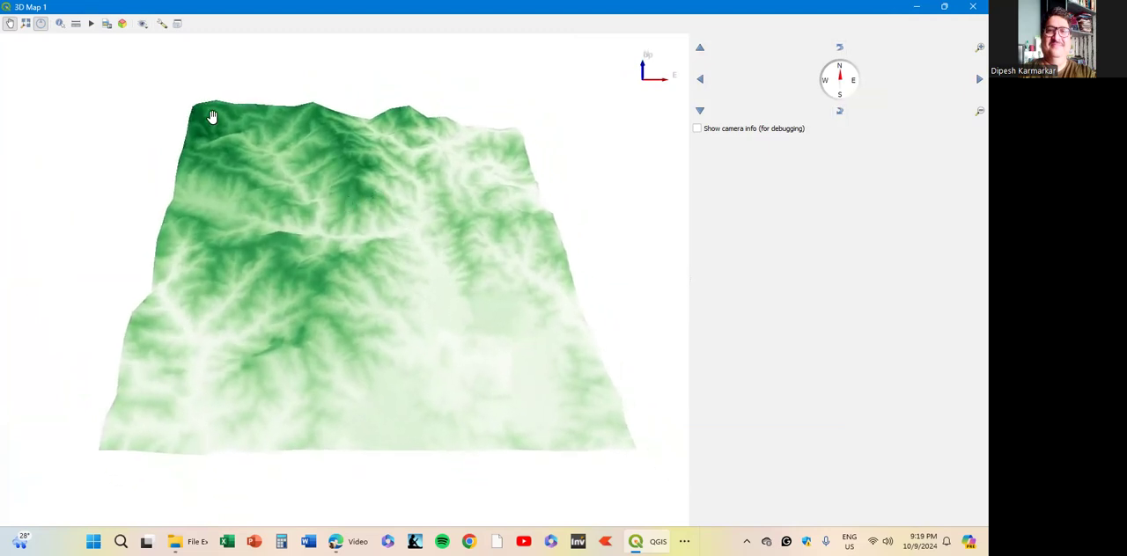
- Increase the terrain's vertical scale to 4.00 and apply the 3D configuration
click(163, 25)
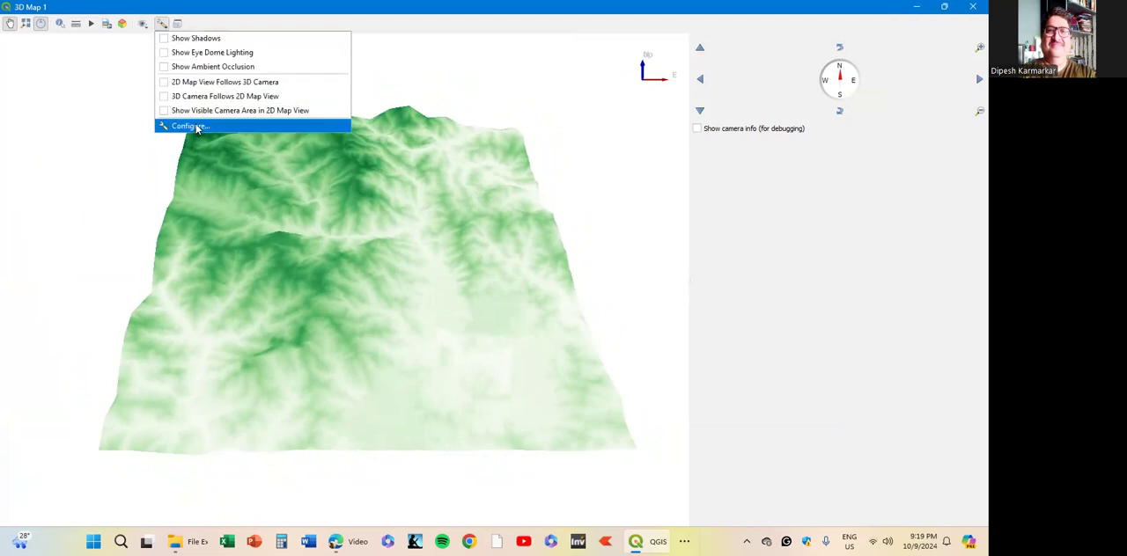
click(188, 126)
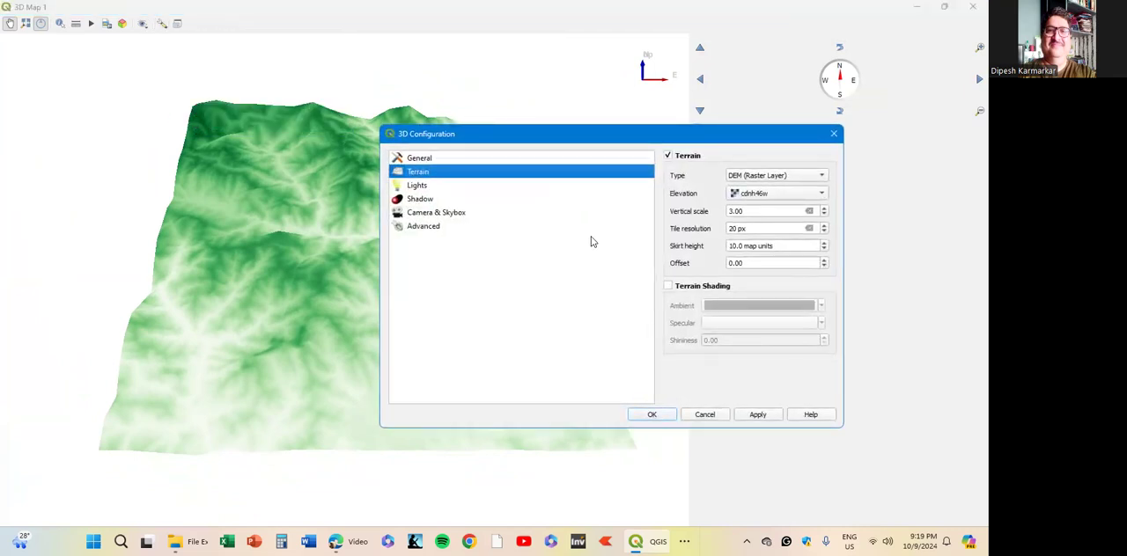
click(826, 211)
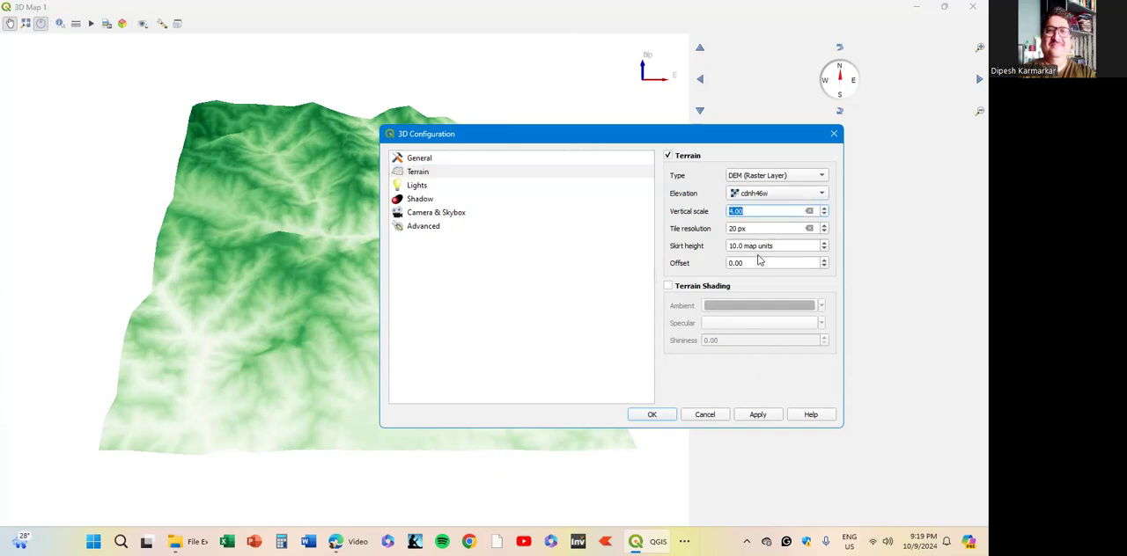
click(765, 415)
click(652, 415)
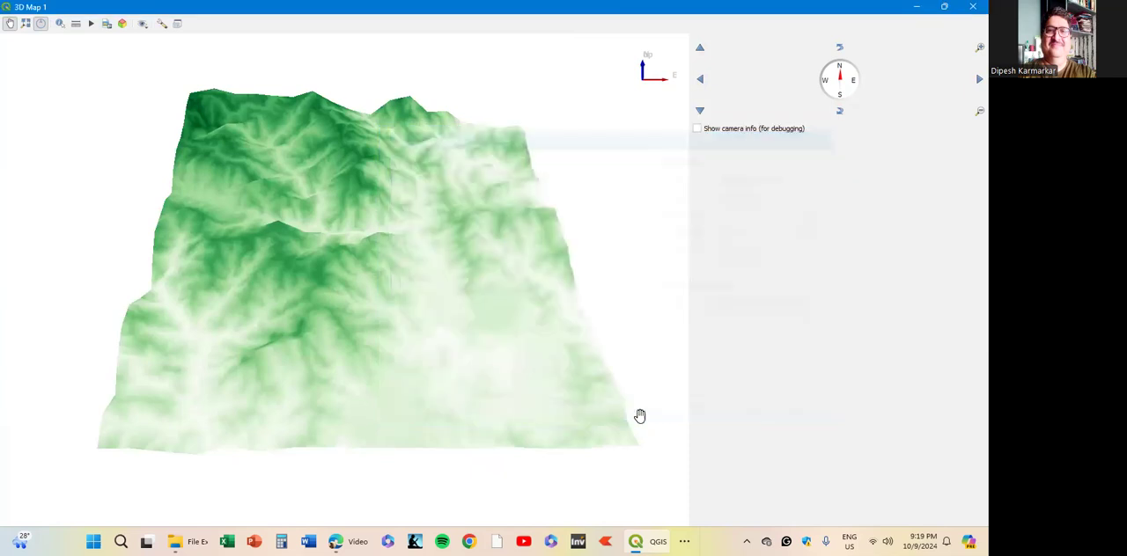
- Turn on Eye Dome Lighting for the 3D terrain view
scroll(352, 256, up, 2)
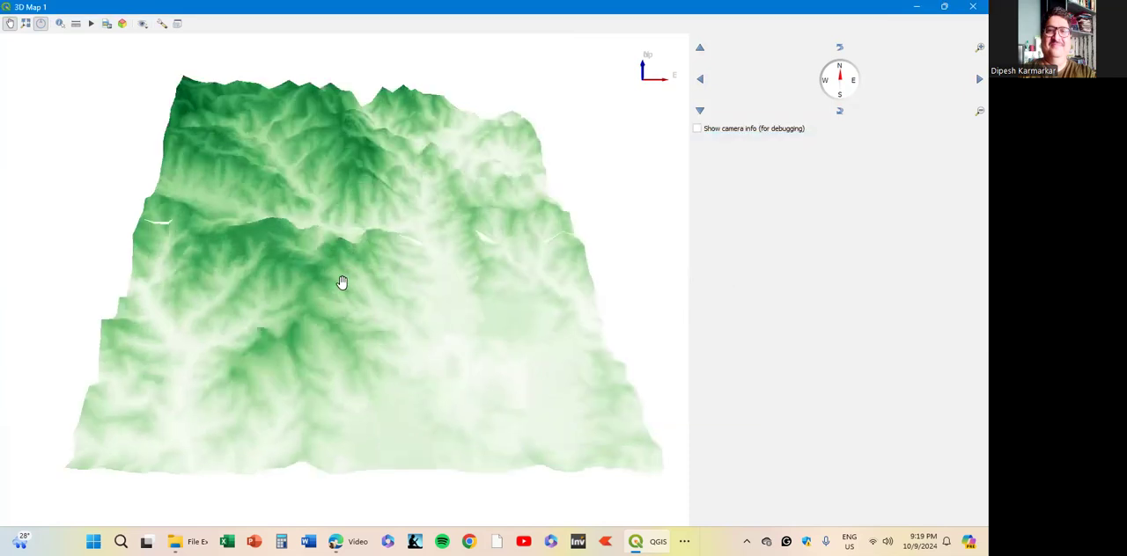
scroll(340, 285, down, 1)
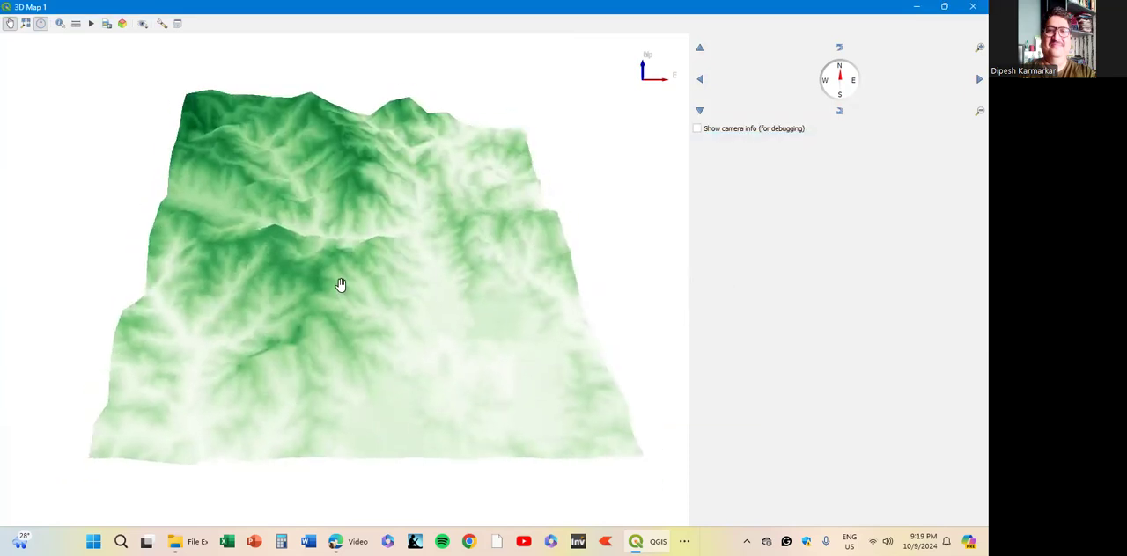
scroll(339, 286, up, 1)
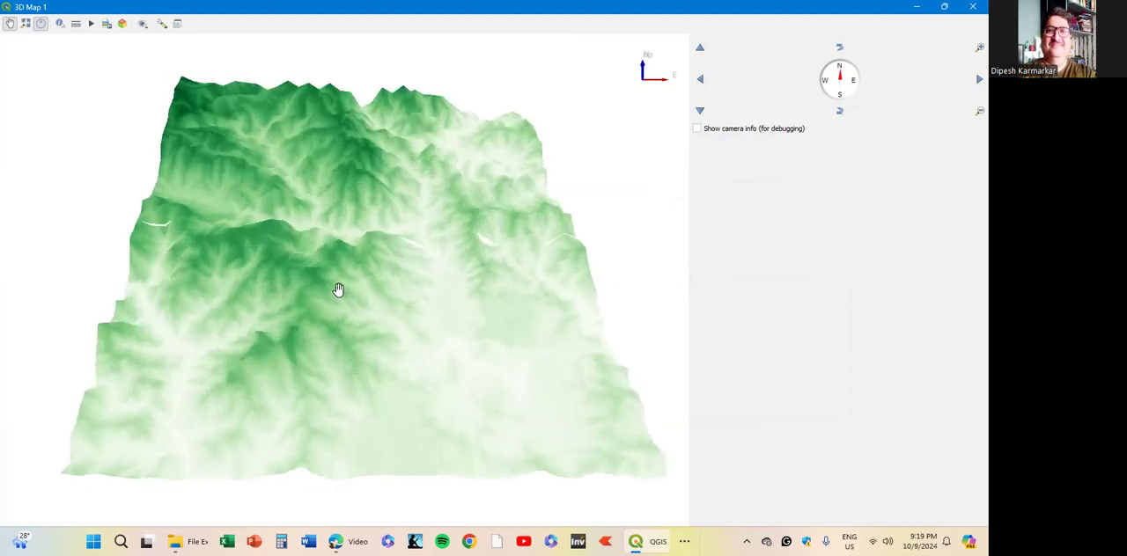
click(162, 25)
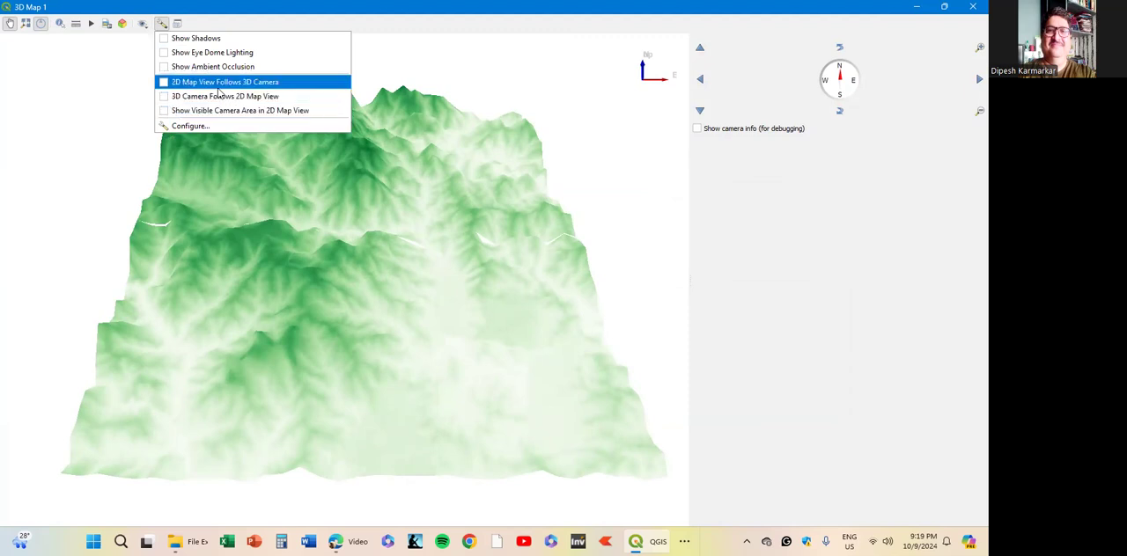
click(163, 55)
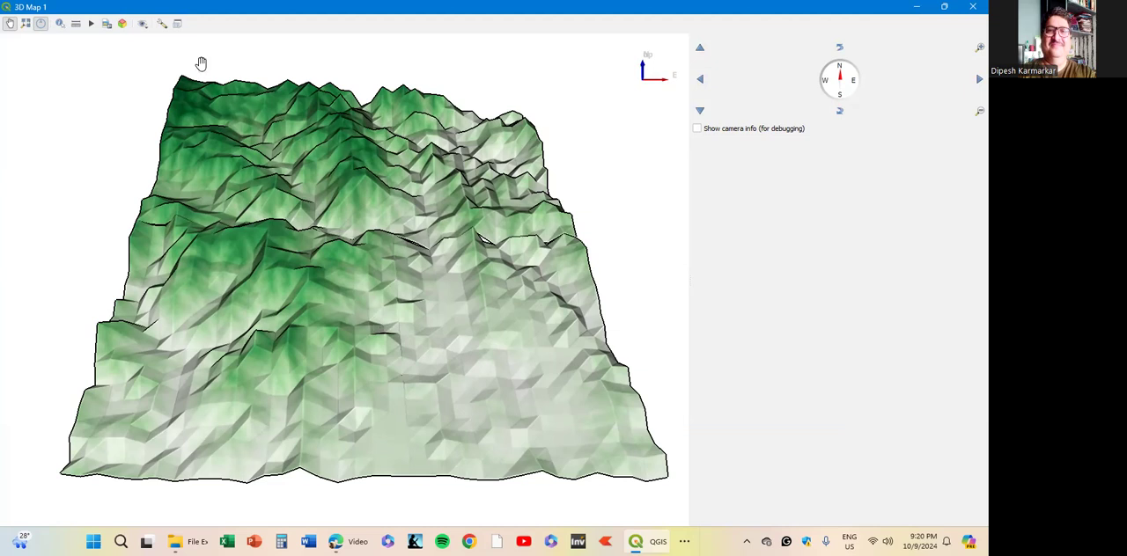
- Turn off Eye Dome Lighting and look over the terrain in its plain green shading
click(162, 26)
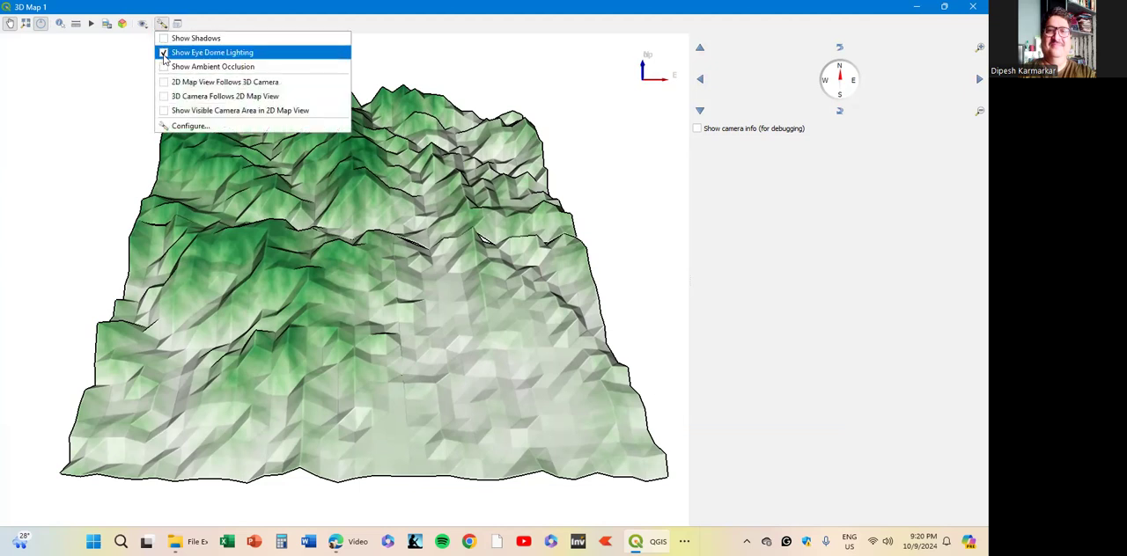
click(164, 54)
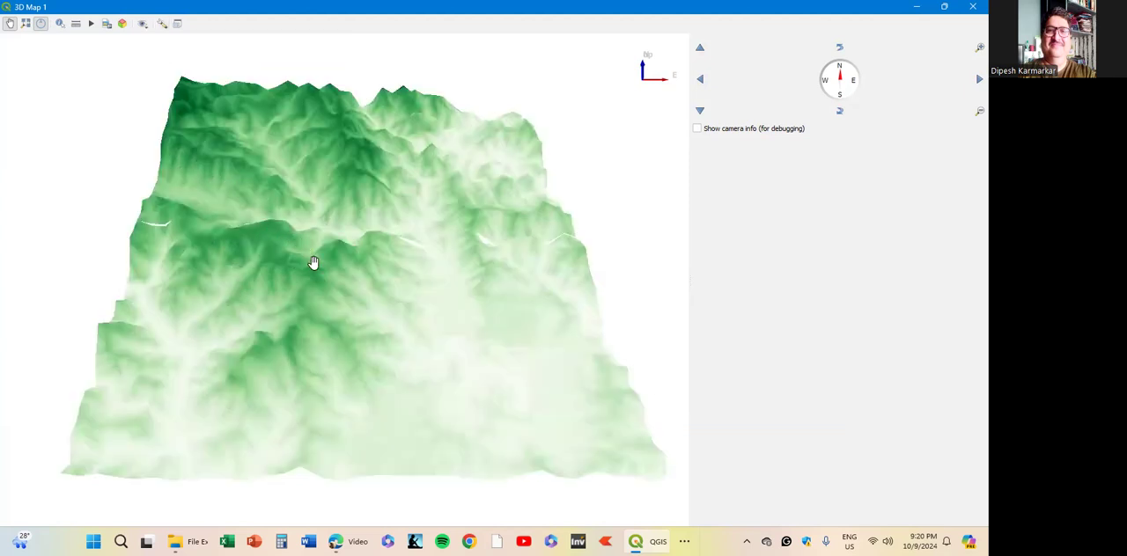
scroll(315, 264, up, 1)
scroll(314, 264, down, 1)
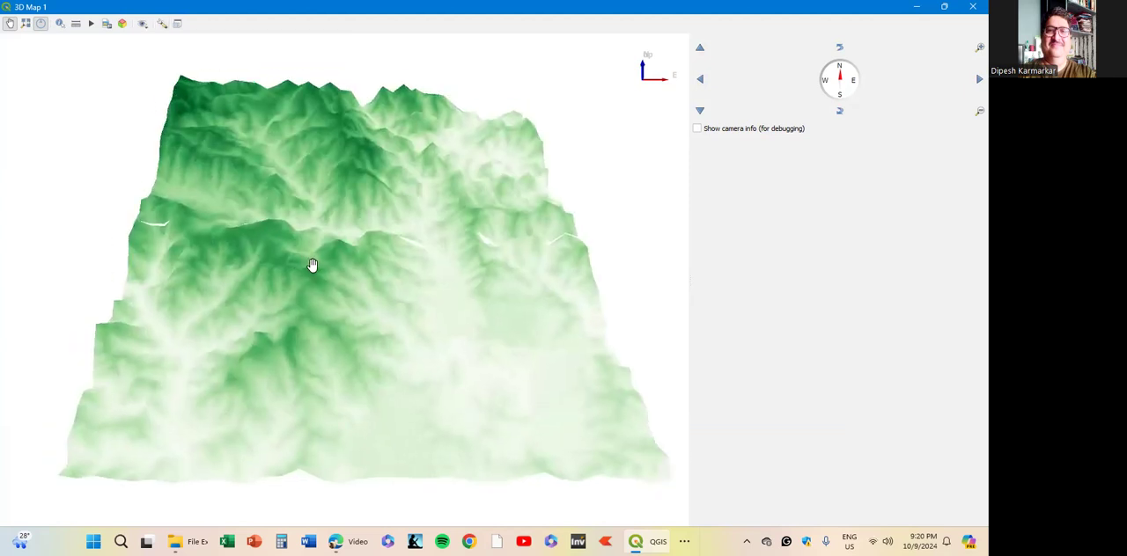
scroll(322, 252, down, 1)
scroll(297, 282, down, 1)
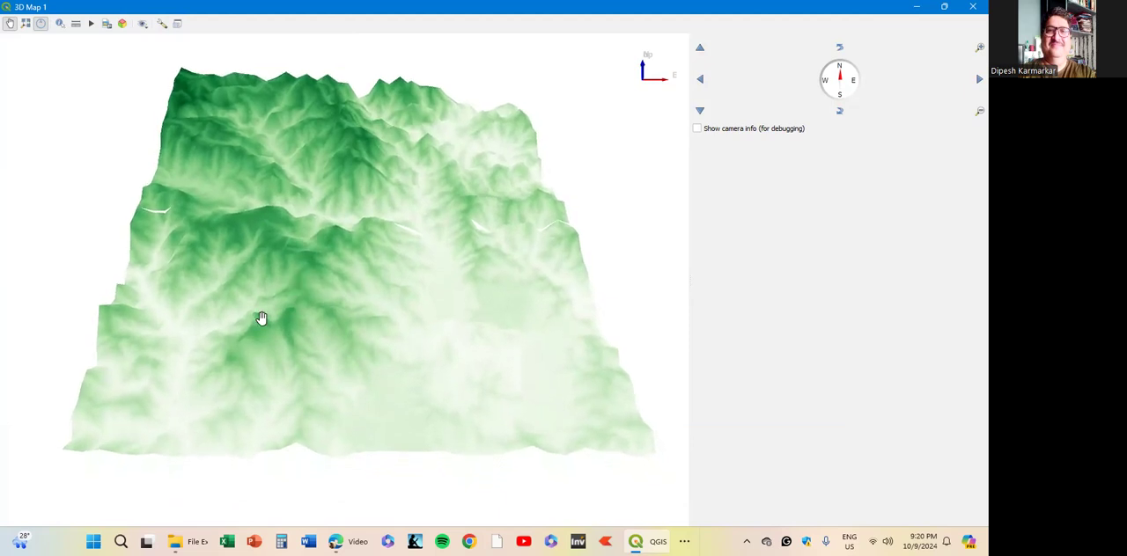
- Rotate and tilt the 3D terrain to an oblique view from the southeast, with the dark green northwest peaks at the back
drag(211, 356, 354, 267)
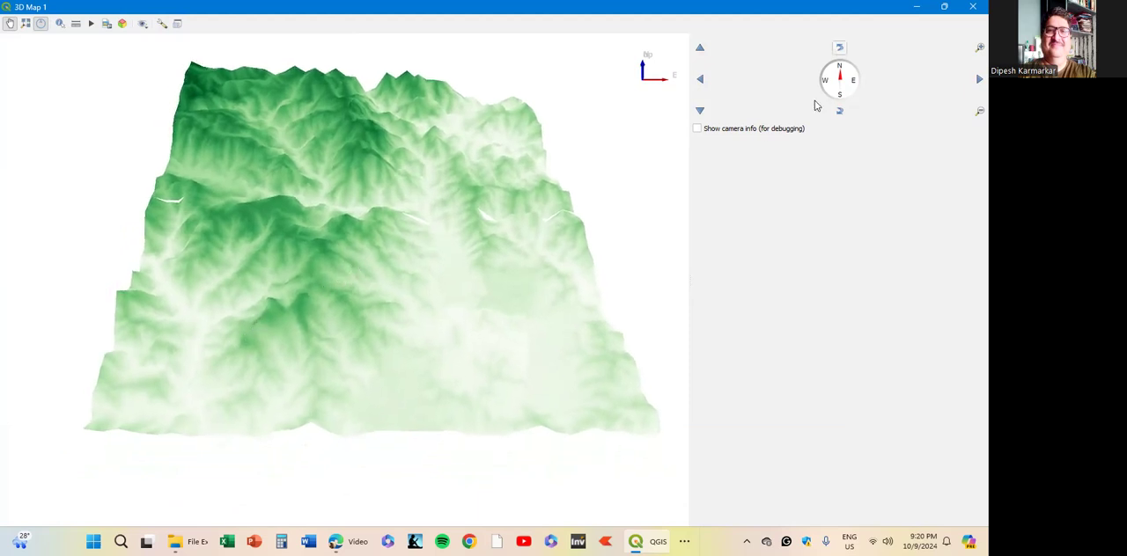
click(839, 111)
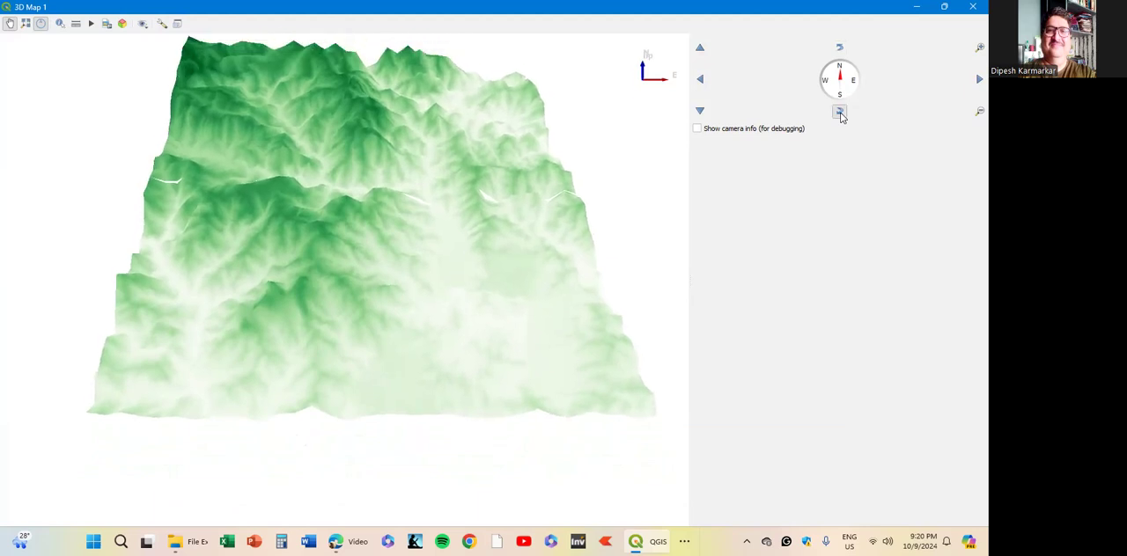
drag(364, 373, 465, 342)
drag(467, 279, 393, 297)
drag(500, 250, 453, 245)
drag(613, 310, 439, 220)
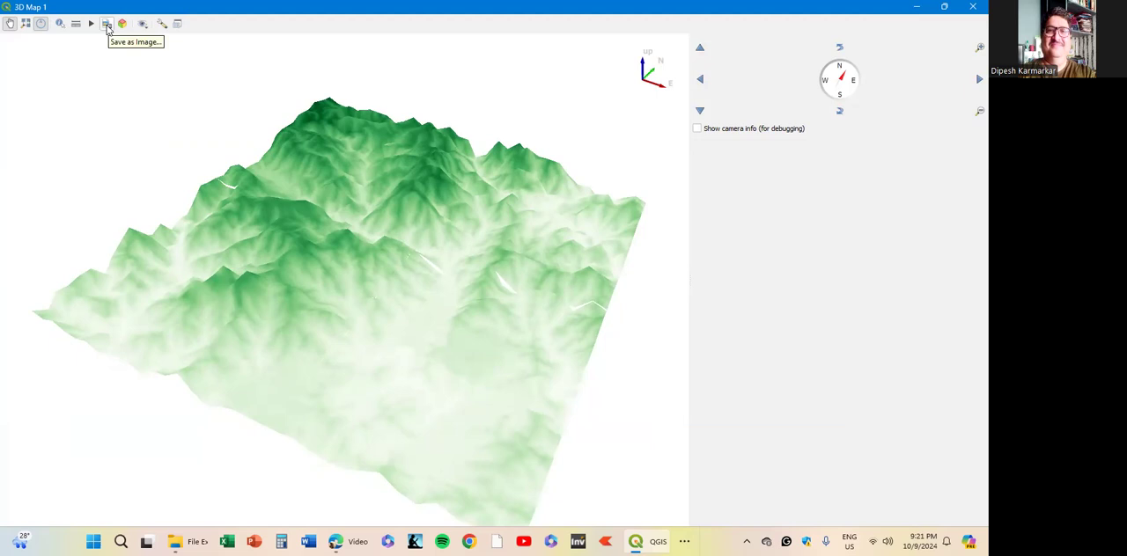
- Save the 3D map view as a PNG image named DEM2 in the Downloads folder
click(107, 25)
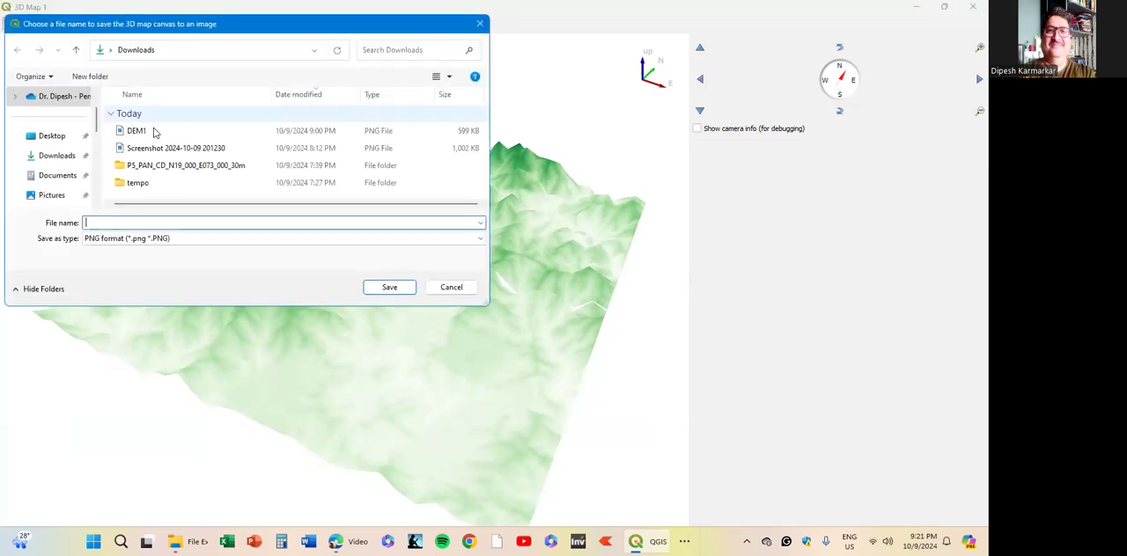
click(59, 156)
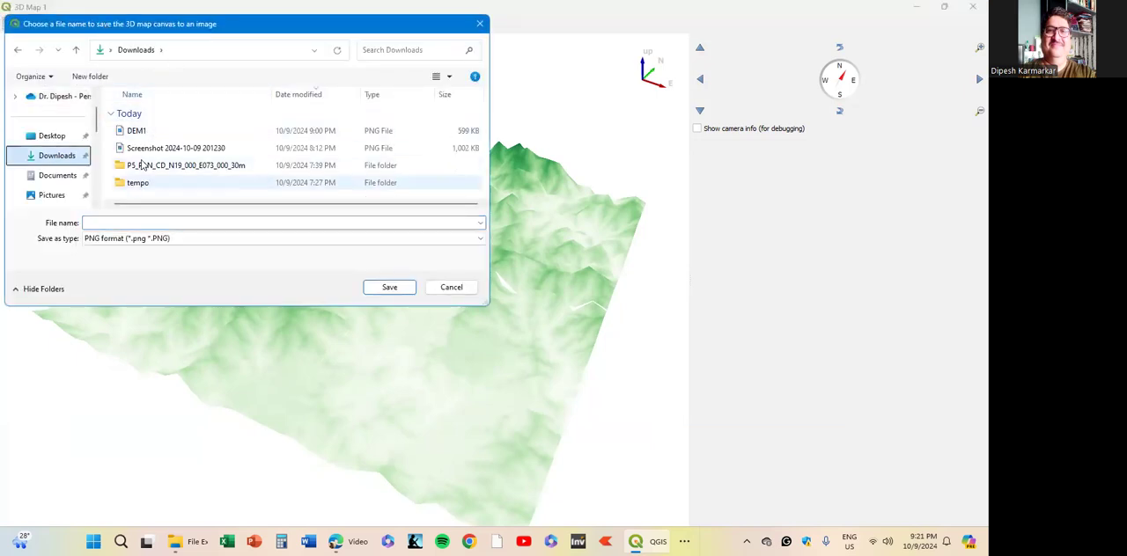
click(128, 222)
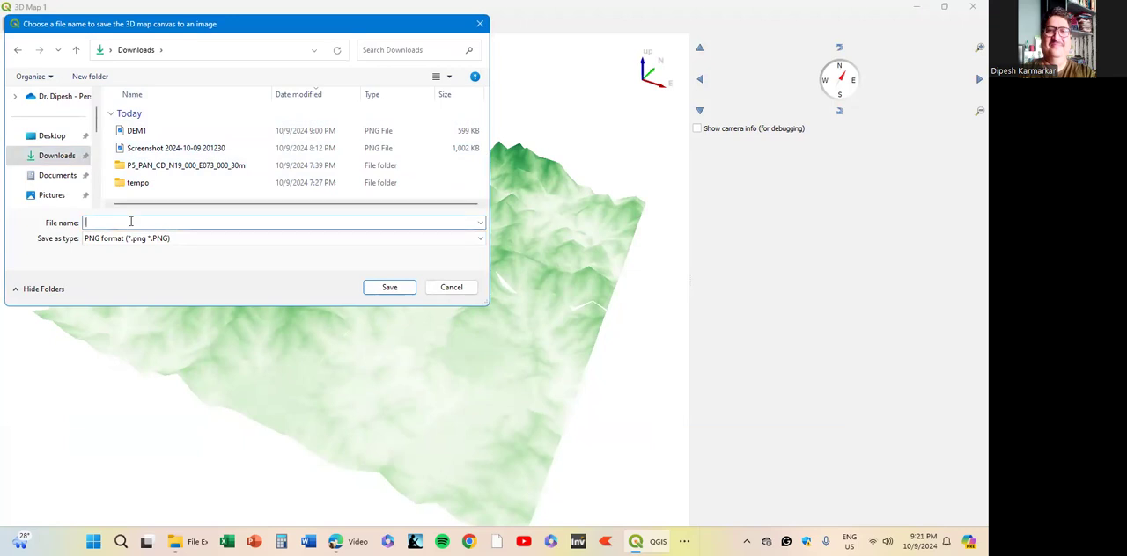
text(DEM)
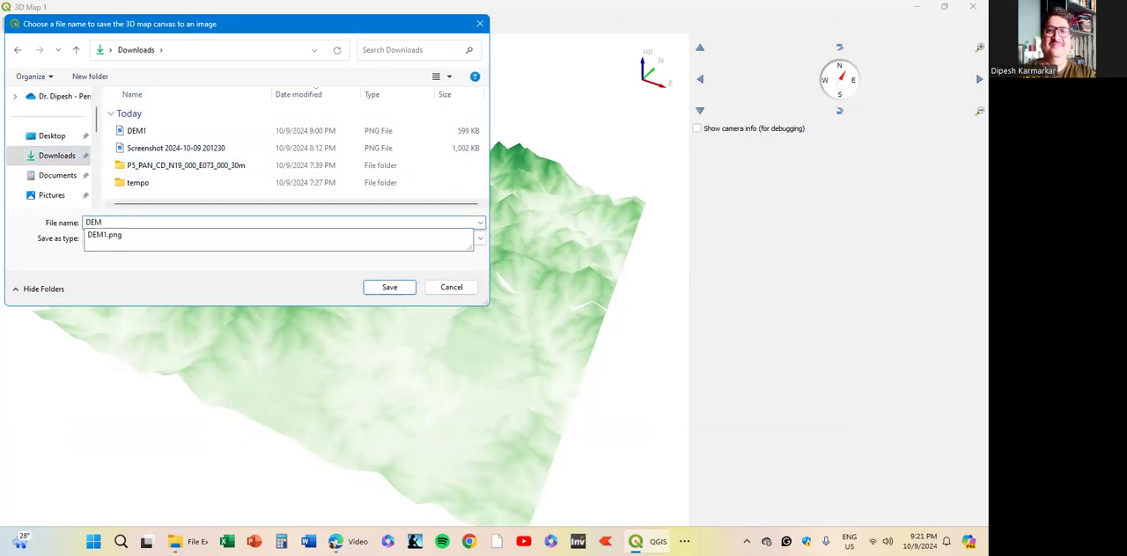
text(2)
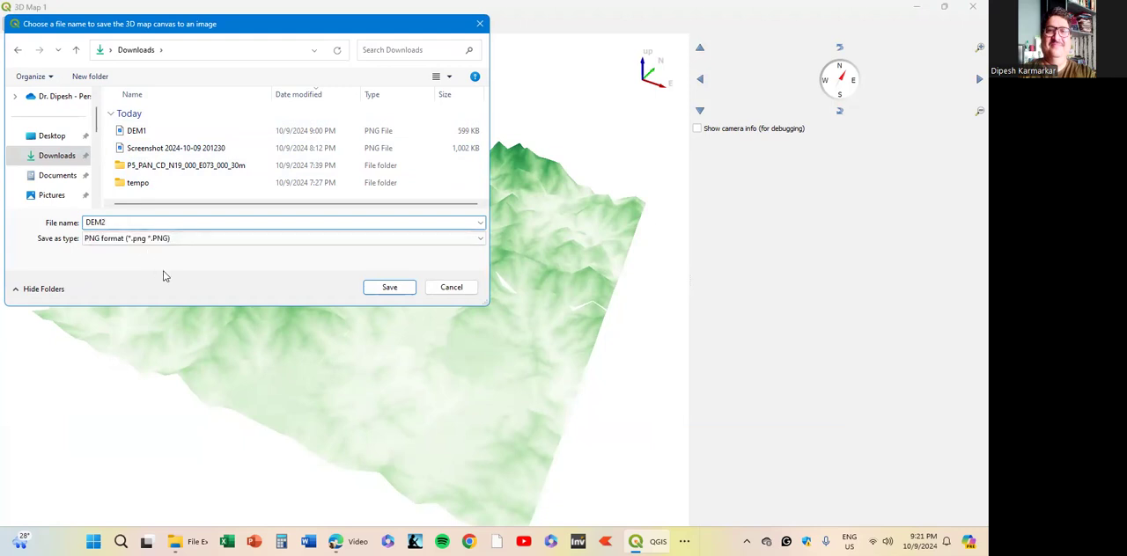
click(389, 289)
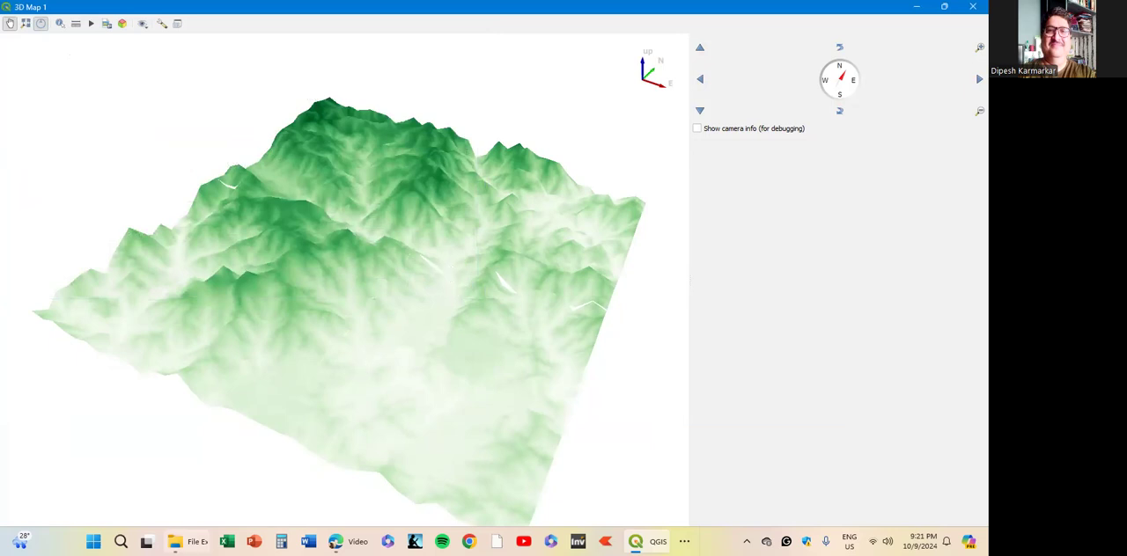
- Switch to File Explorer, refresh the Downloads folder and open the exported DEM2 image to check the terrain up close
click(917, 8)
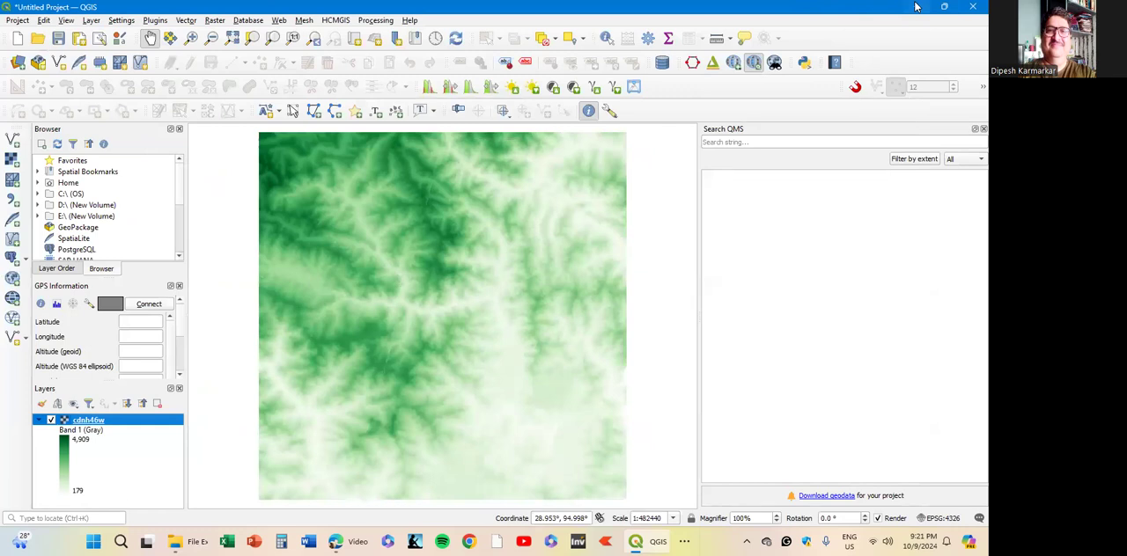
click(916, 7)
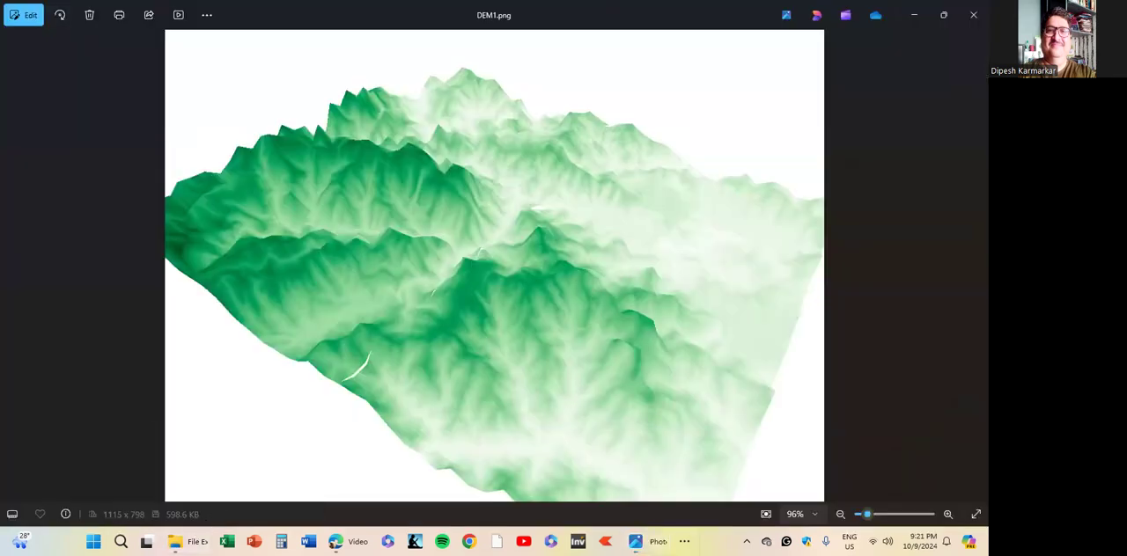
mouse_move(181, 541)
click(120, 492)
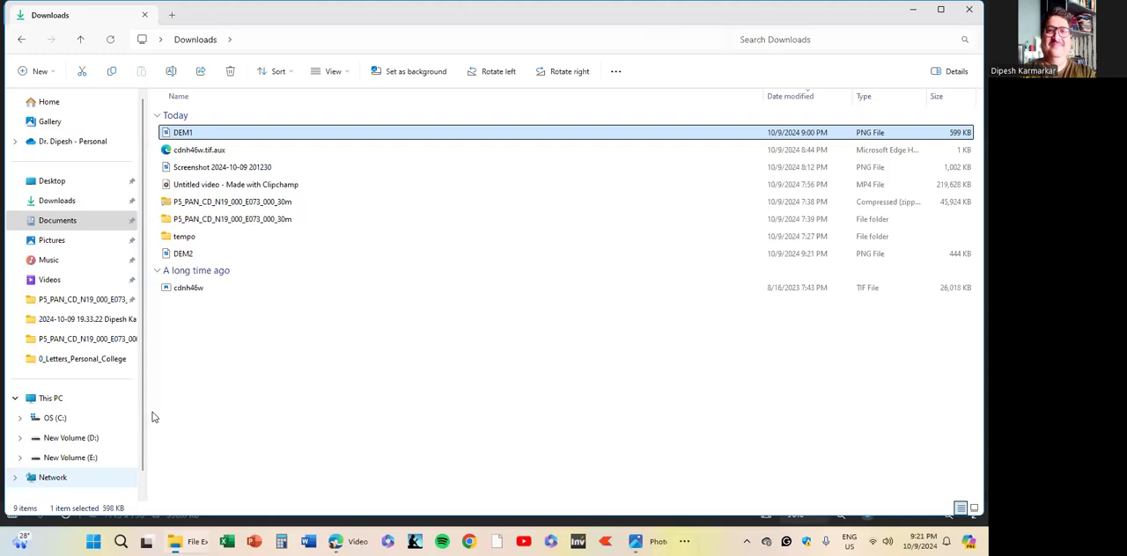
click(111, 39)
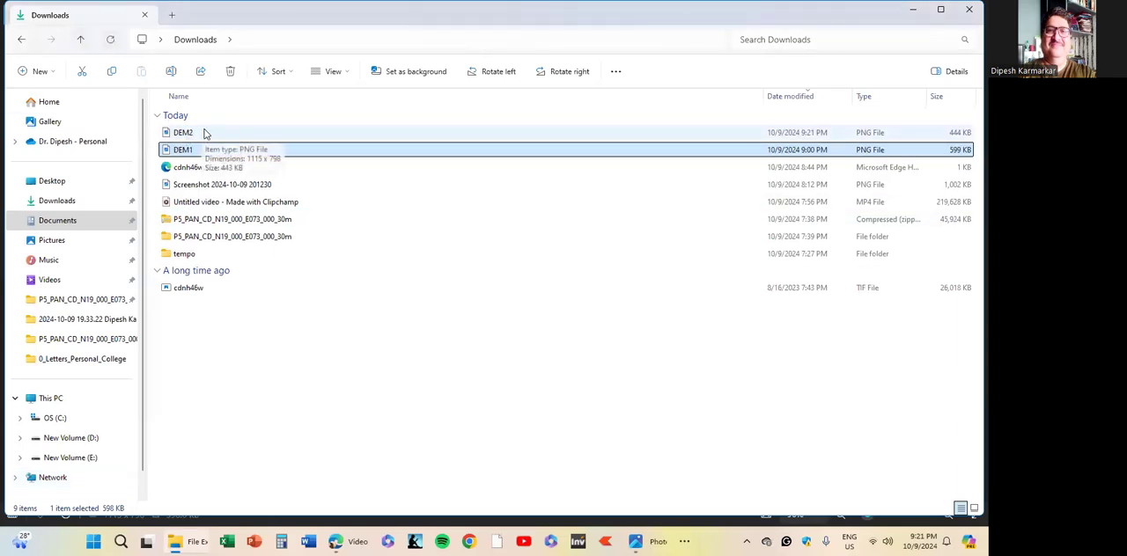
click(204, 133)
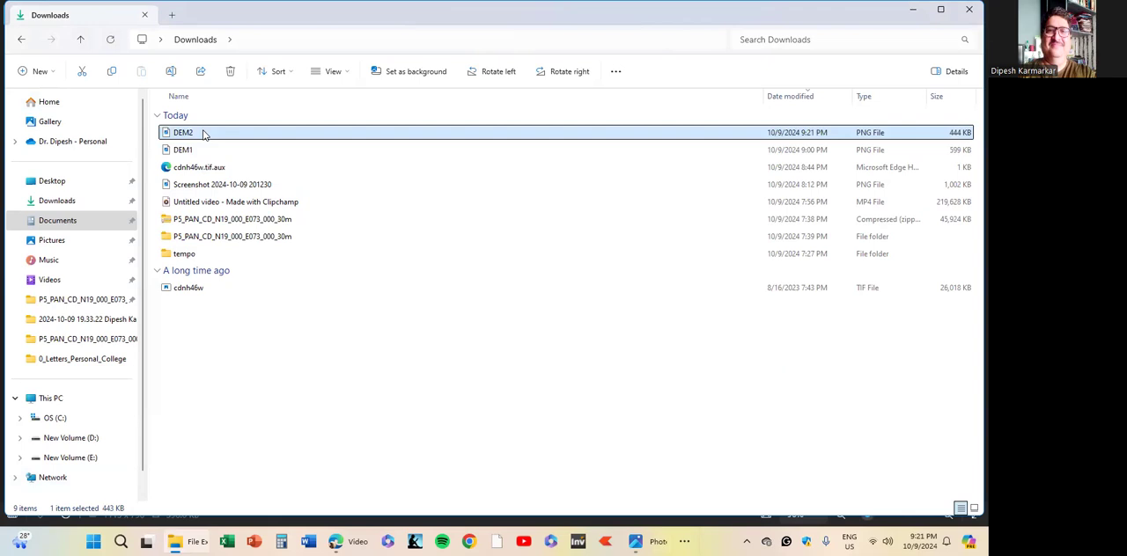
double_click(203, 132)
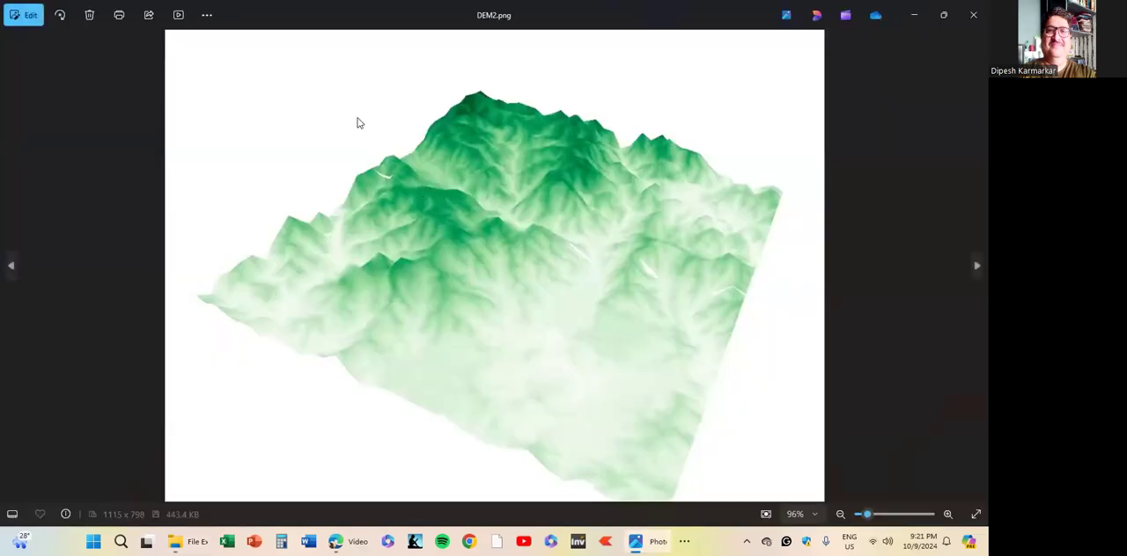
scroll(451, 262, up, 1)
scroll(451, 267, down, 1)
scroll(458, 286, up, 2)
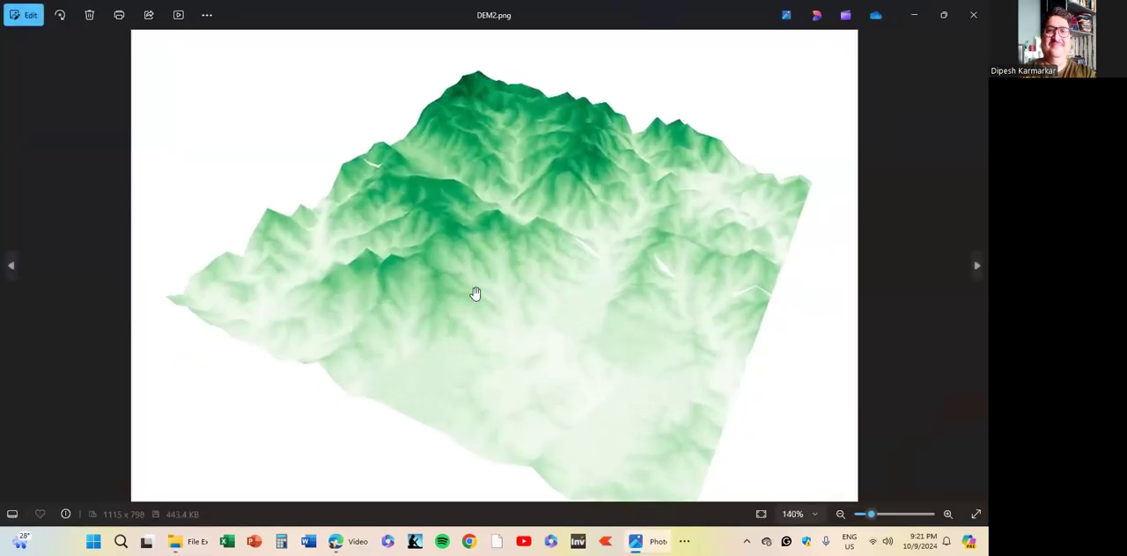
scroll(471, 295, down, 2)
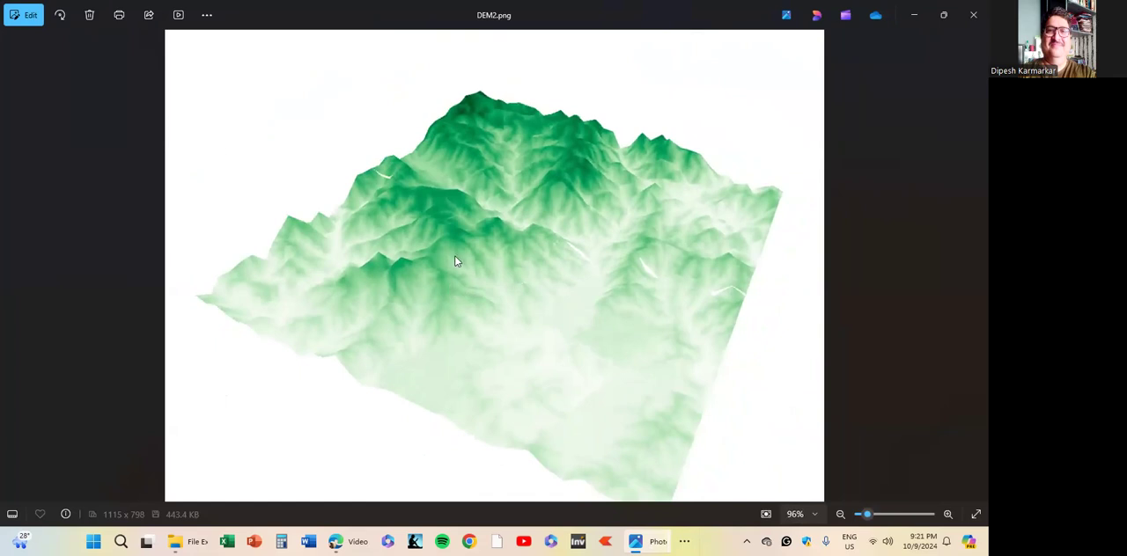